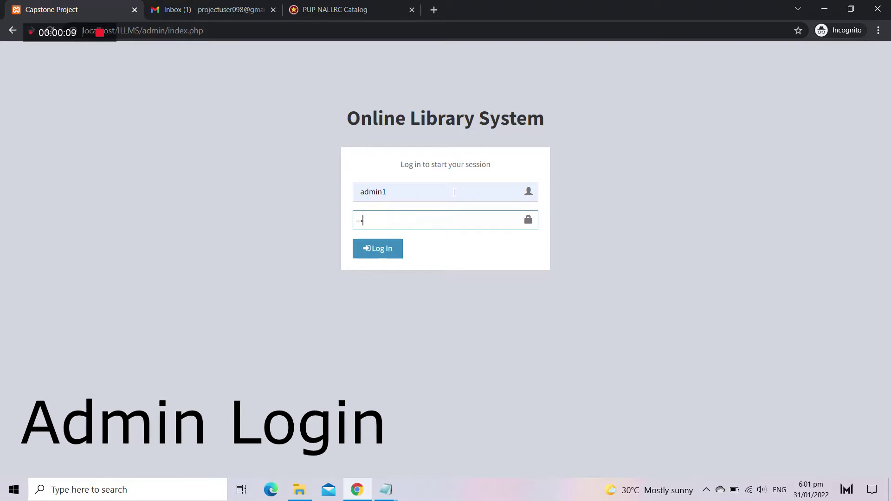
# Step: Log in to the admin panel and open the Student List
pyautogui.click(391, 254)
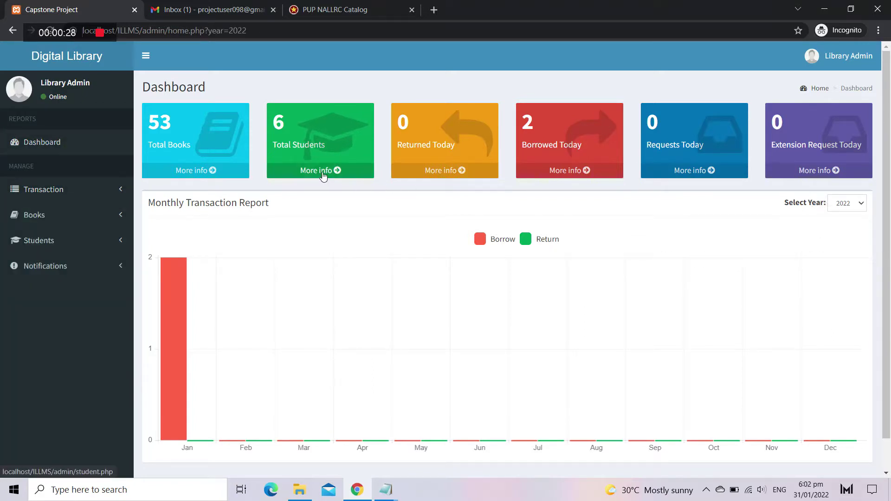
pyautogui.click(323, 175)
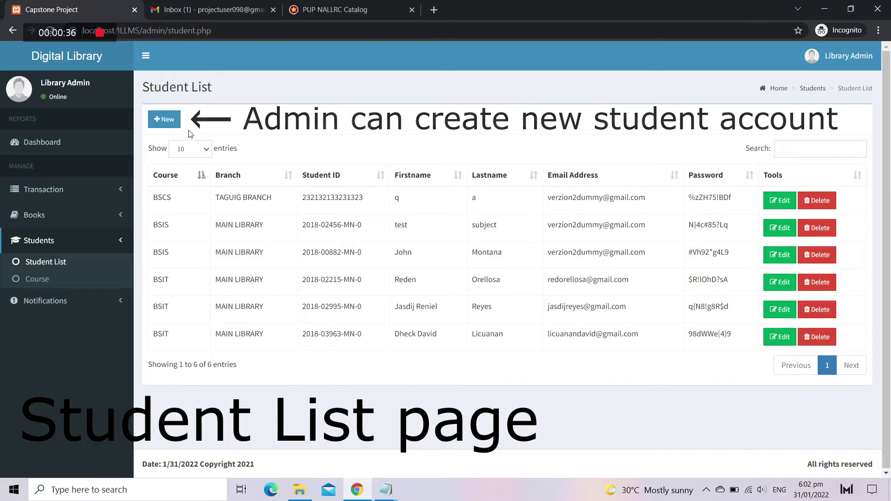
# Step: Start a new student record and fill in the student ID, first name and last name
pyautogui.click(172, 122)
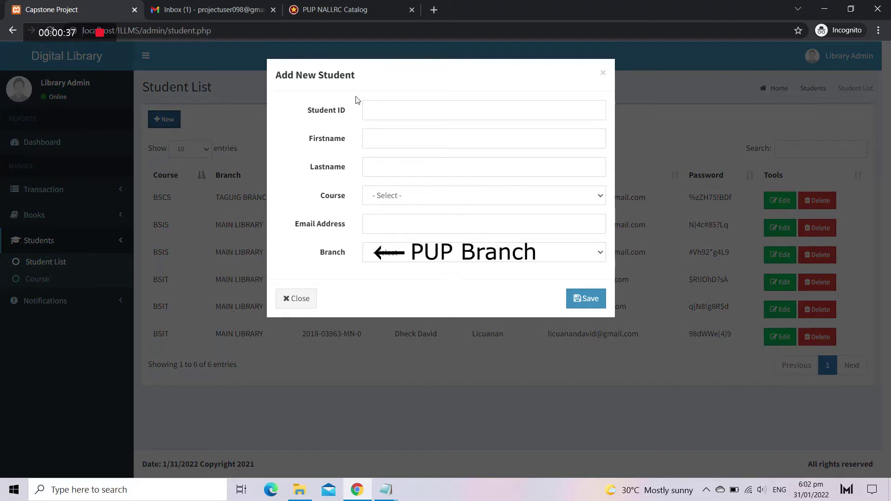
pyautogui.click(415, 110)
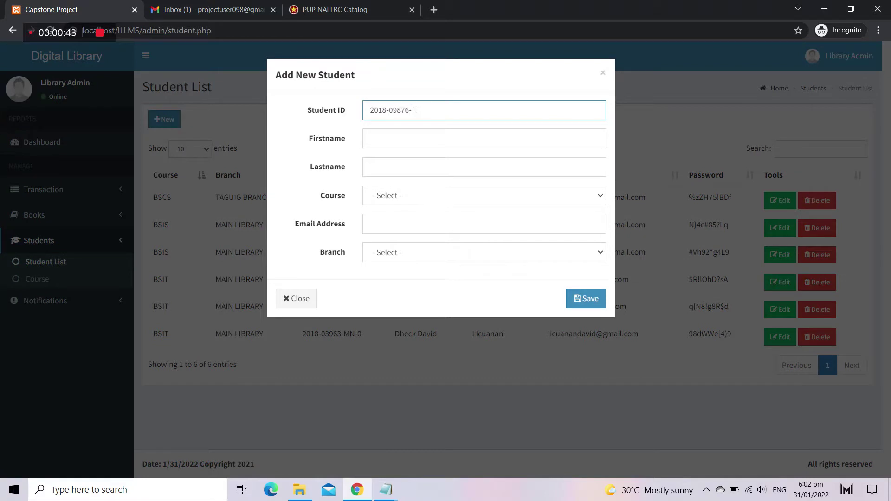
pyautogui.write('2018-09876-MN-0')
pyautogui.press('Tab')
pyautogui.write('Project')
pyautogui.press('Tab')
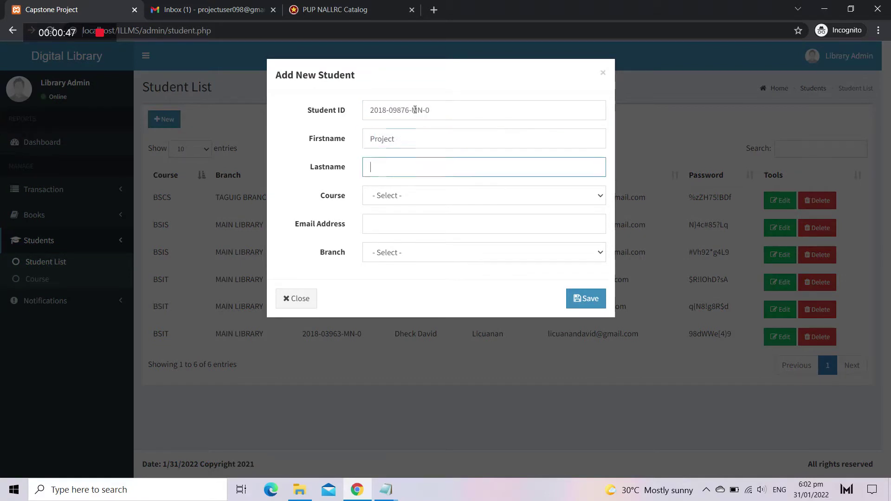
pyautogui.write('User')
# Step: Set the new student's course to BSIS, add the e-mail, and choose MAIN LIBRARY branch
pyautogui.press('Tab')
pyautogui.click(404, 195)
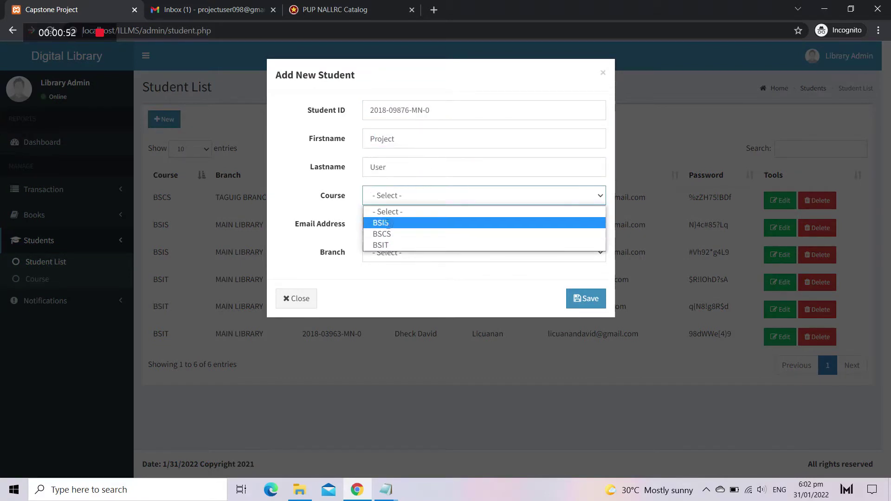
pyautogui.click(391, 223)
pyautogui.click(391, 223)
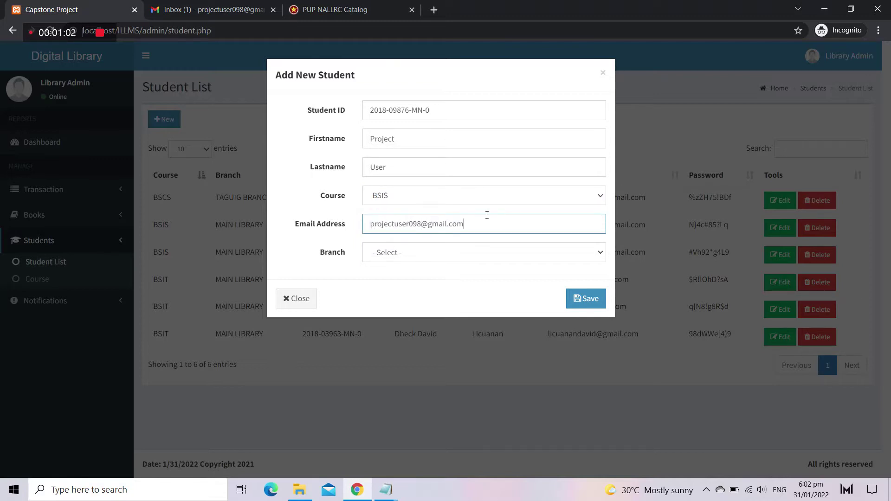
pyautogui.click(447, 253)
pyautogui.click(418, 320)
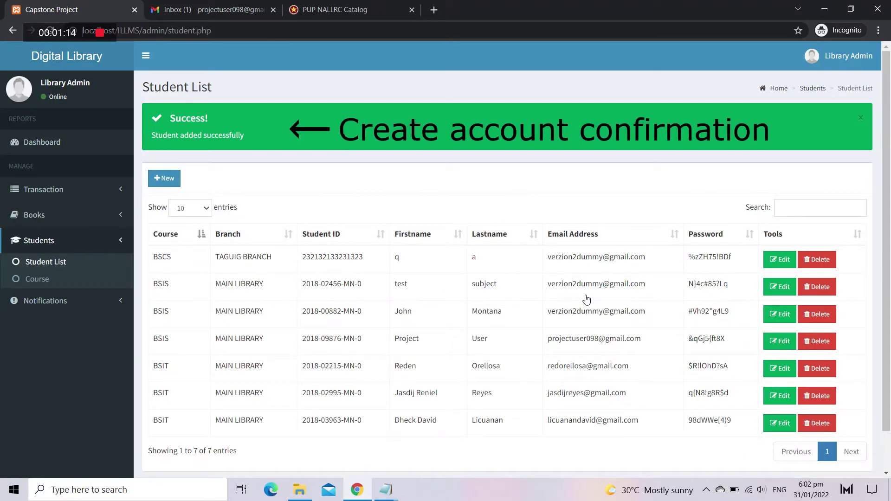
# Step: Dismiss the success alert and try searching the student list for 'pro', then clear it
pyautogui.click(860, 119)
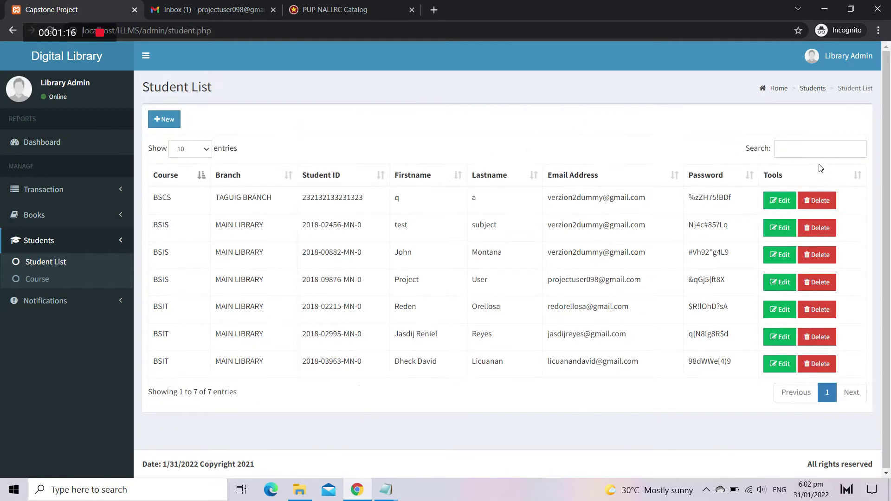
pyautogui.click(814, 152)
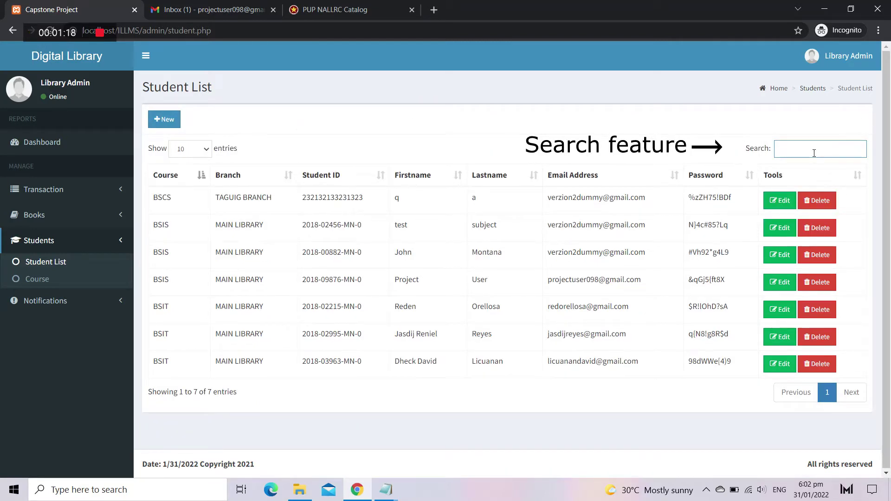
pyautogui.write('p')
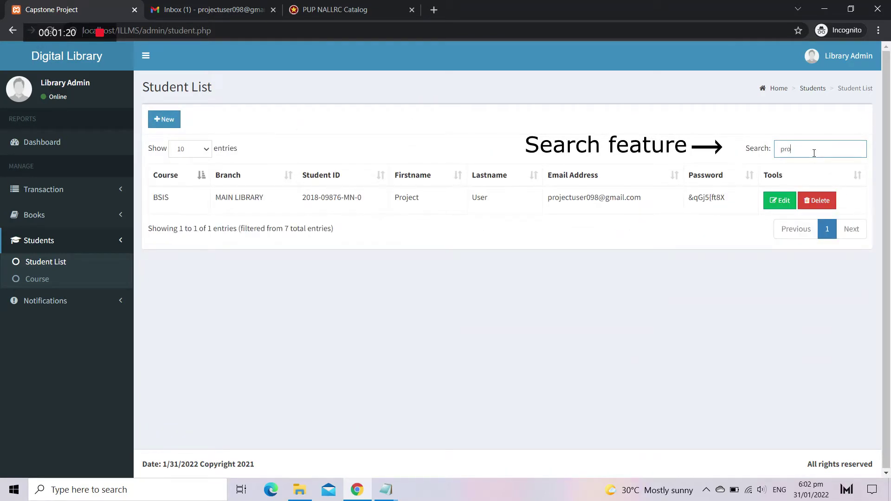
pyautogui.write('ro')
pyautogui.press('BackSpace')
pyautogui.press('BackSpace')
pyautogui.press('BackSpace')
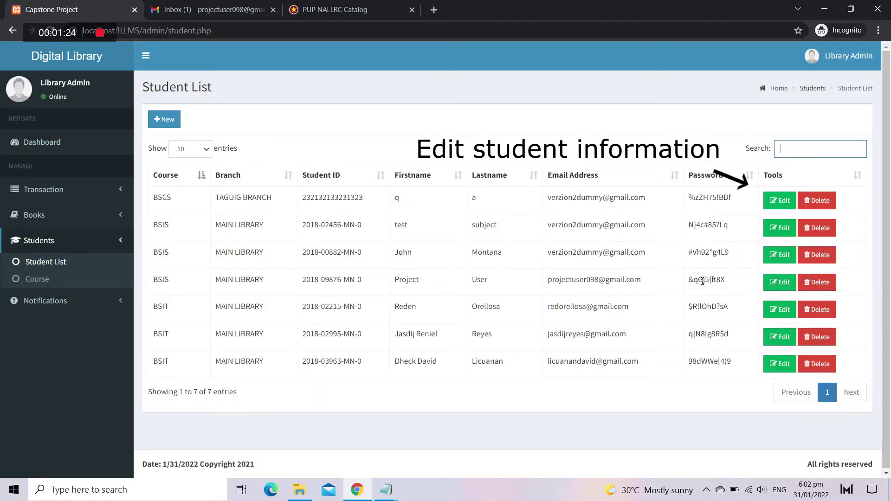
# Step: Edit the first student's first name, set course BSIT and branch SAN JUAN BRANCH, and update
pyautogui.click(779, 200)
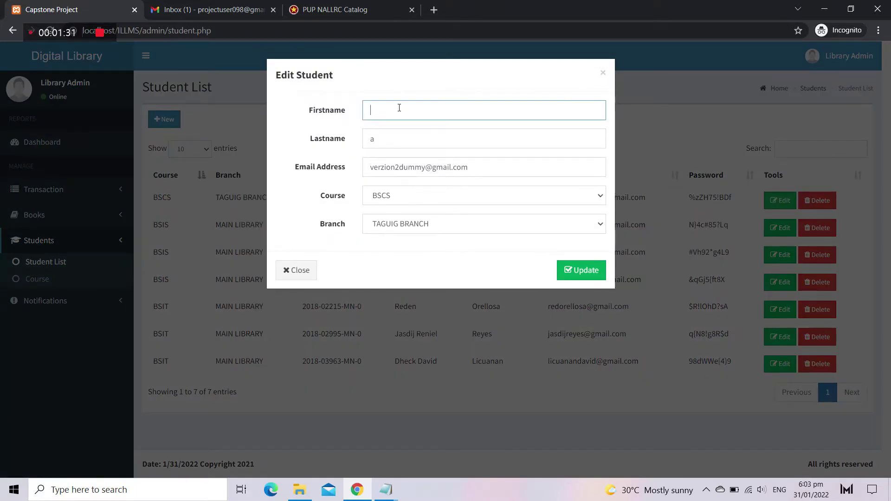
pyautogui.write('Ronald')
pyautogui.press('Tab')
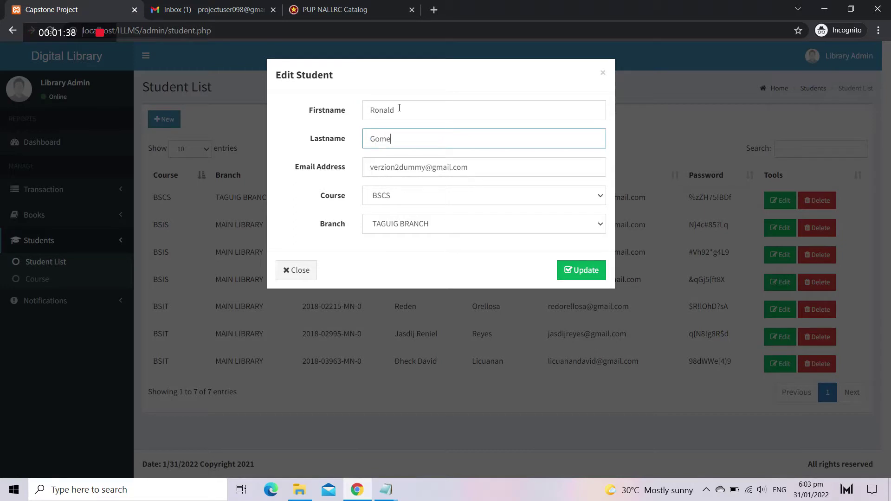
pyautogui.click(443, 199)
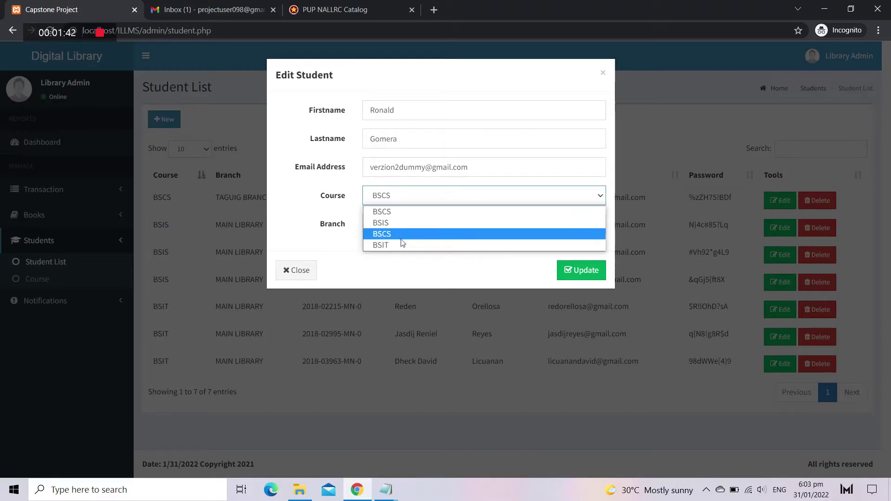
pyautogui.click(400, 233)
pyautogui.click(378, 225)
pyautogui.click(381, 284)
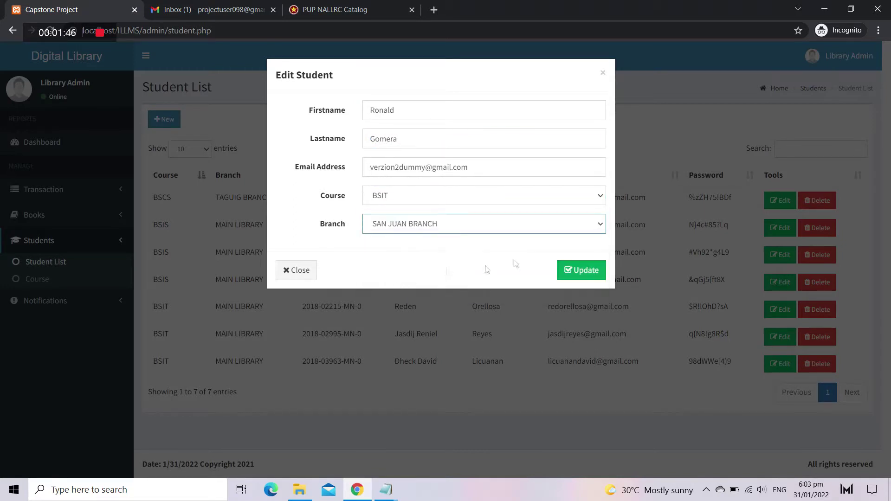
pyautogui.click(584, 273)
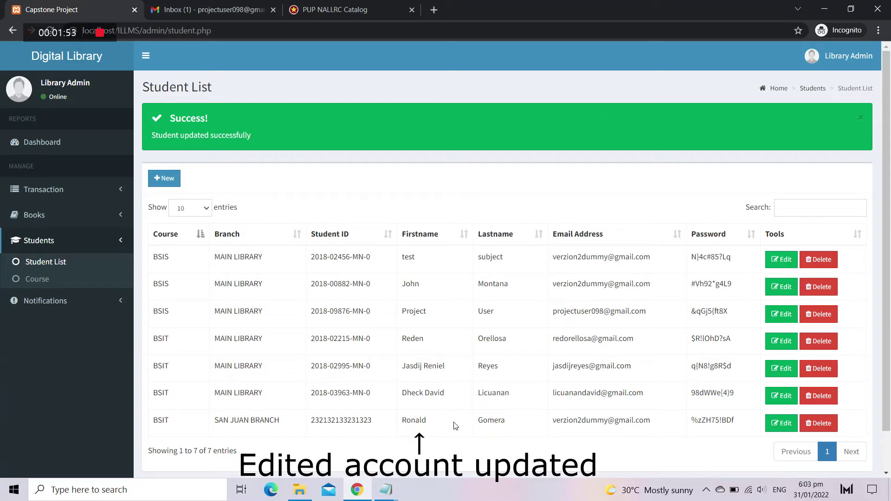
# Step: Delete the edited student and dismiss the deletion message
pyautogui.click(821, 423)
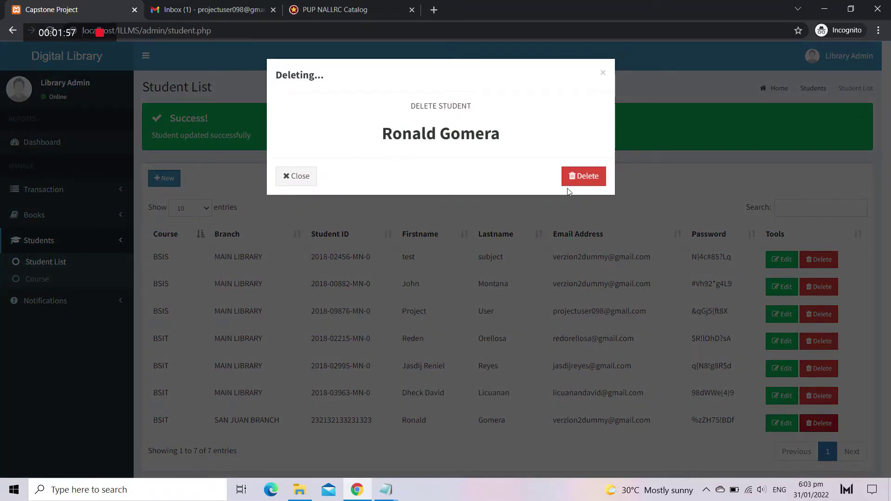
pyautogui.click(587, 177)
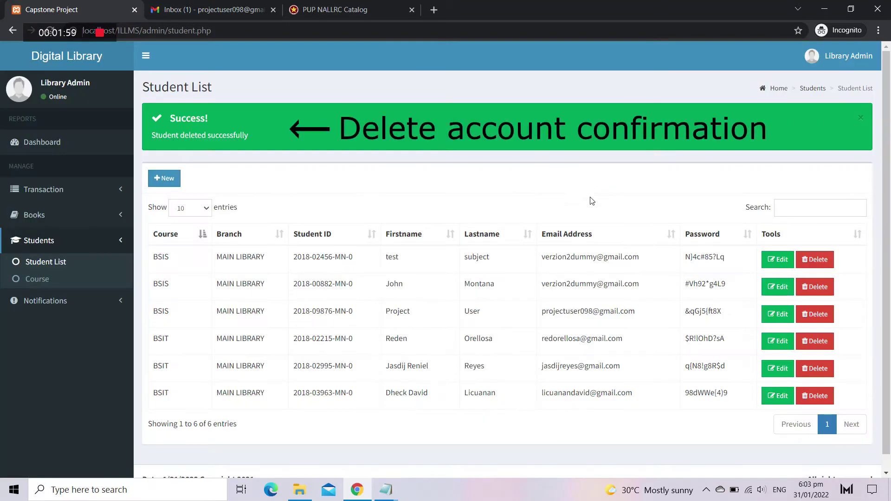
pyautogui.click(861, 118)
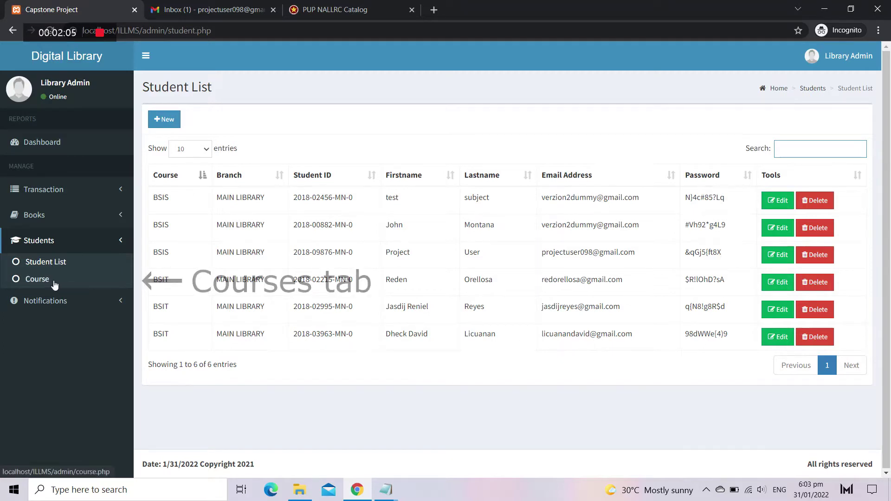
# Step: Add course BSCE, 'Bachelor of Science in Computer Engineering', in the course list
pyautogui.click(69, 279)
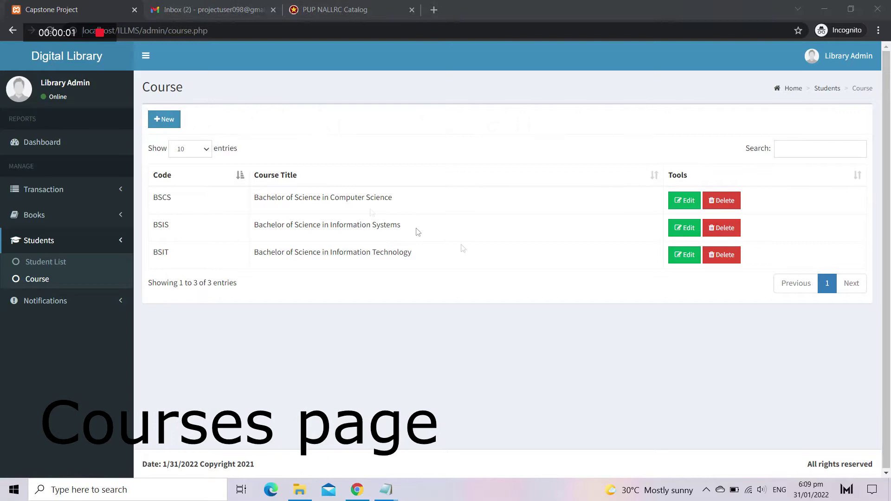
pyautogui.click(164, 120)
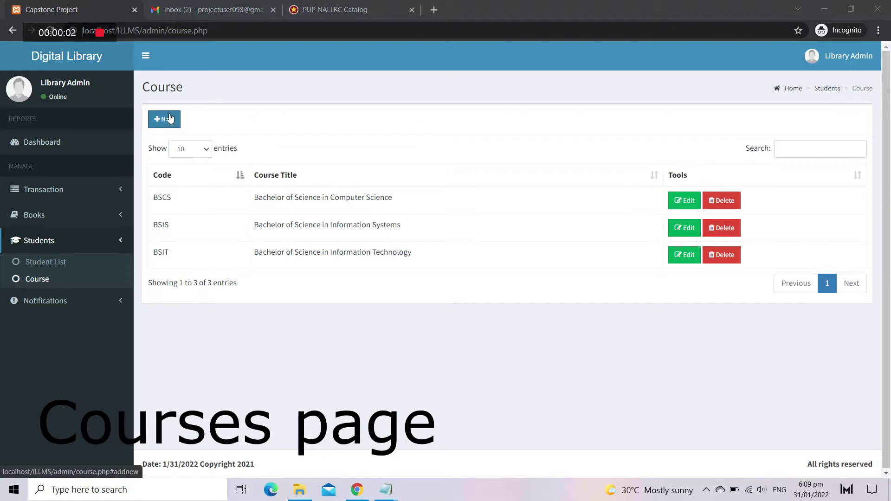
pyautogui.click(411, 115)
pyautogui.write('BSCE')
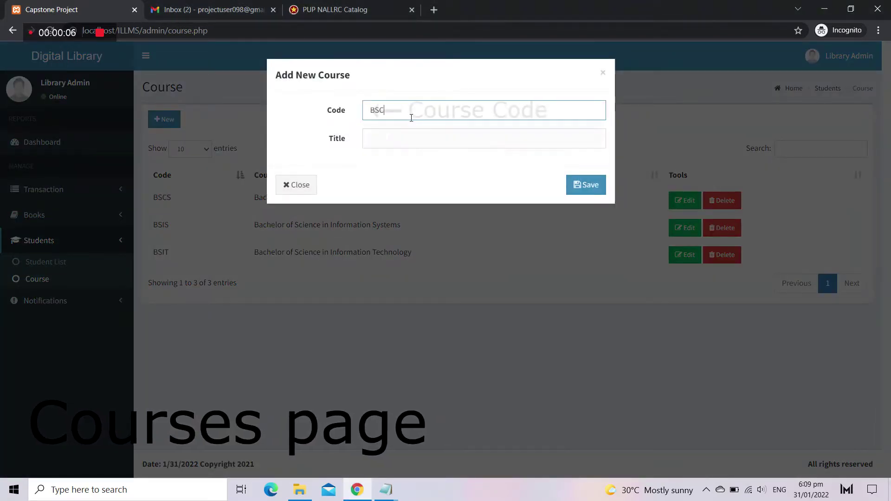
pyautogui.click(455, 142)
pyautogui.write('Bac')
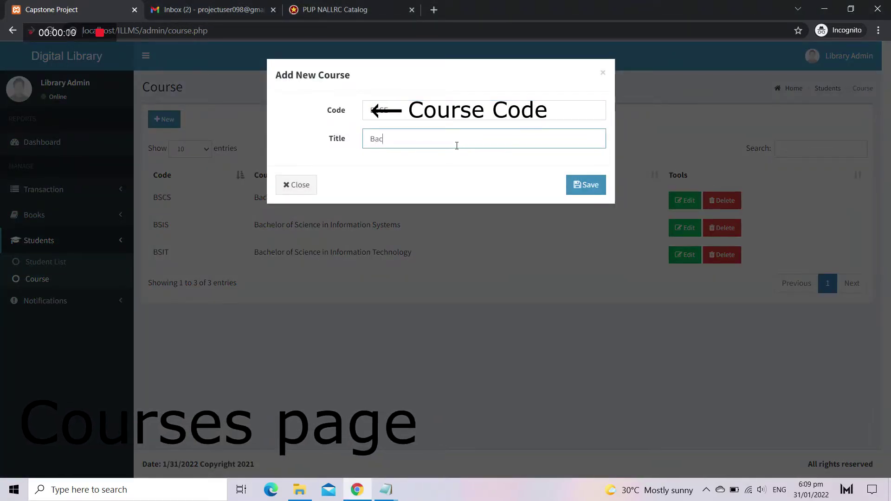
pyautogui.write('helor of Science in')
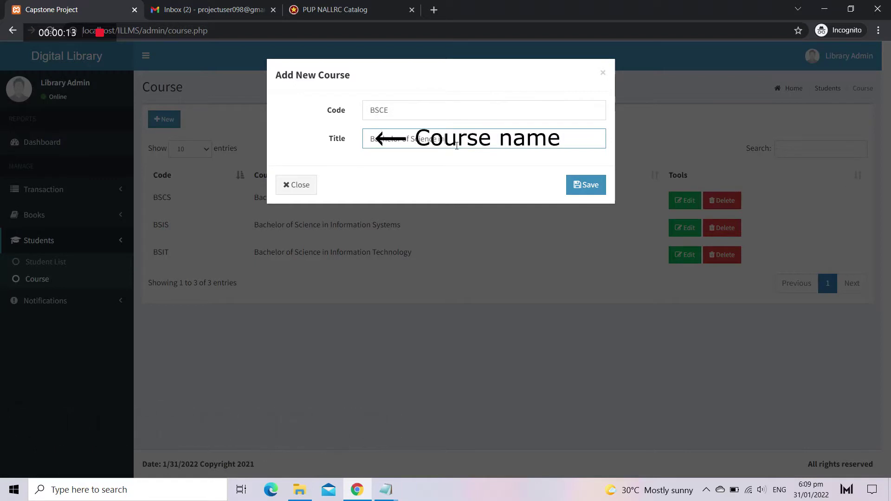
pyautogui.write(' Computer E')
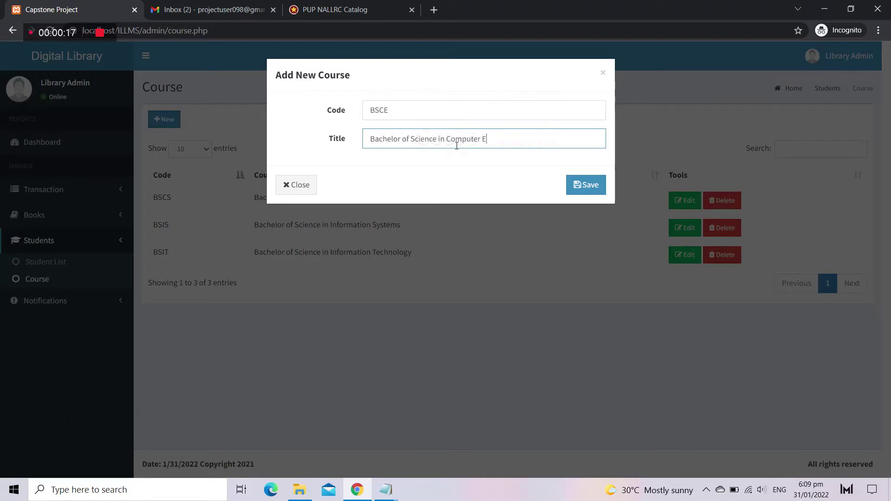
pyautogui.write('ngineering')
pyautogui.click(588, 185)
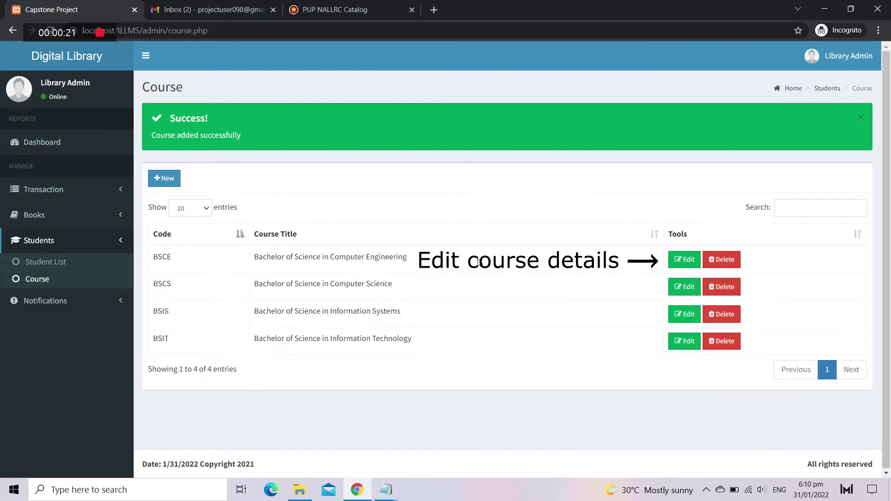
# Step: Recode the course to BSA, Bachelor of Science in Accounting, then delete it
pyautogui.click(684, 260)
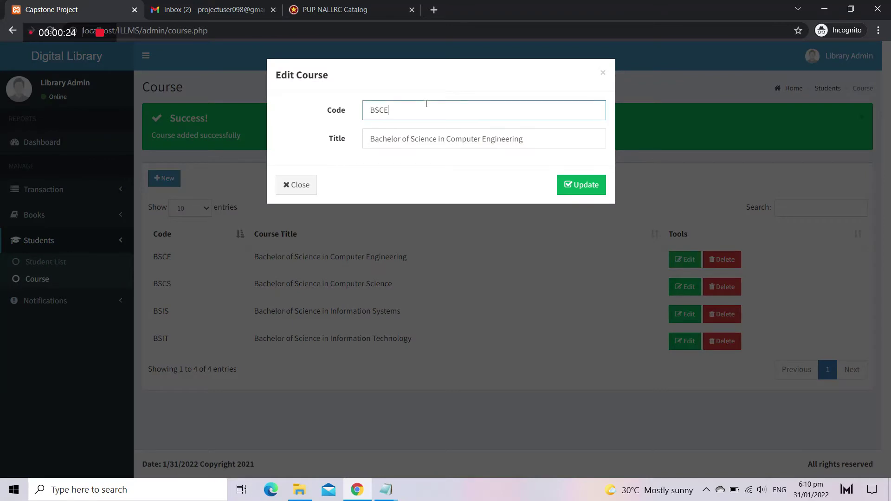
pyautogui.press('BackSpace')
pyautogui.write('A')
pyautogui.tripleClick(475, 140)
pyautogui.moveTo(552, 143); pyautogui.dragTo(437, 139)
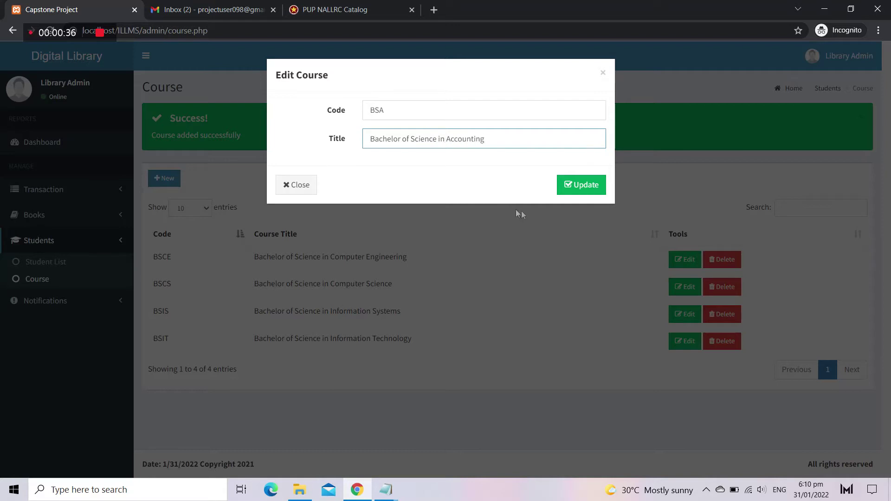
pyautogui.click(581, 186)
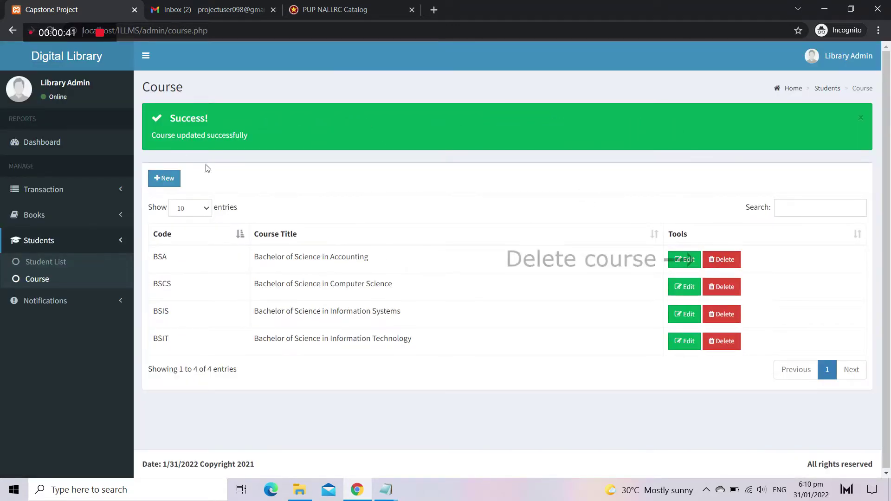
pyautogui.click(737, 262)
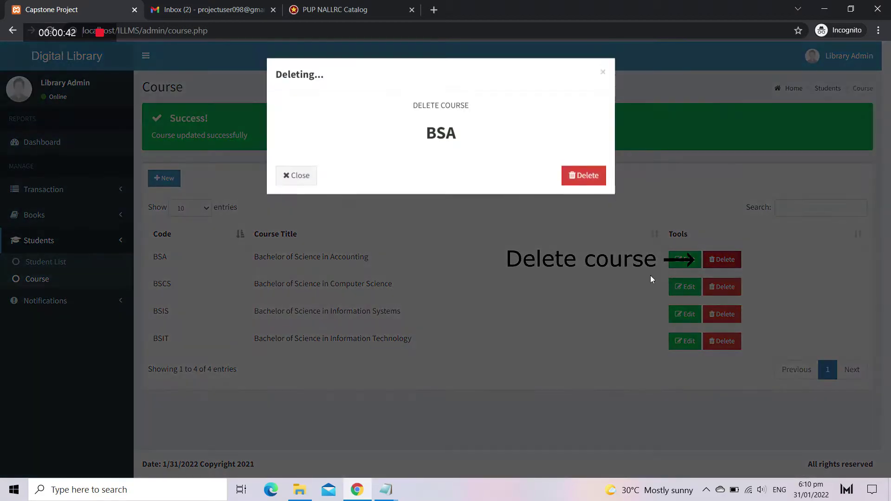
pyautogui.click(580, 175)
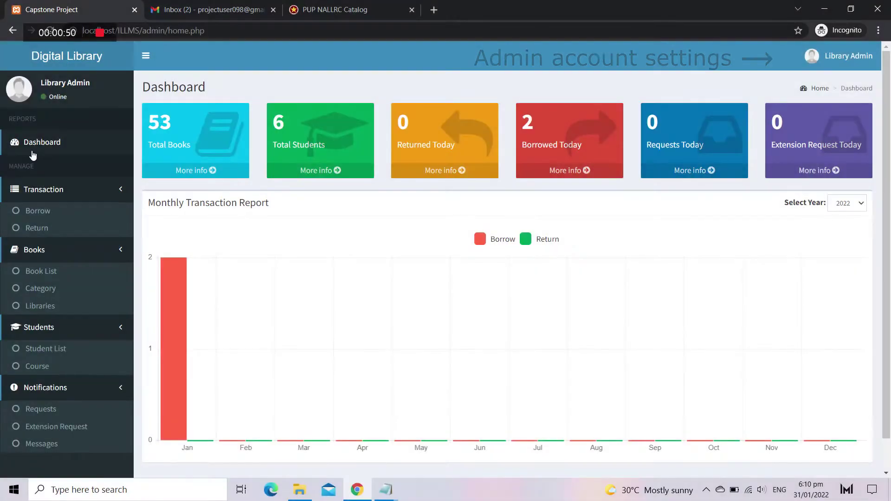
# Step: Change the admin profile to first name Admin, last name Library, confirm with current password, save
pyautogui.click(817, 56)
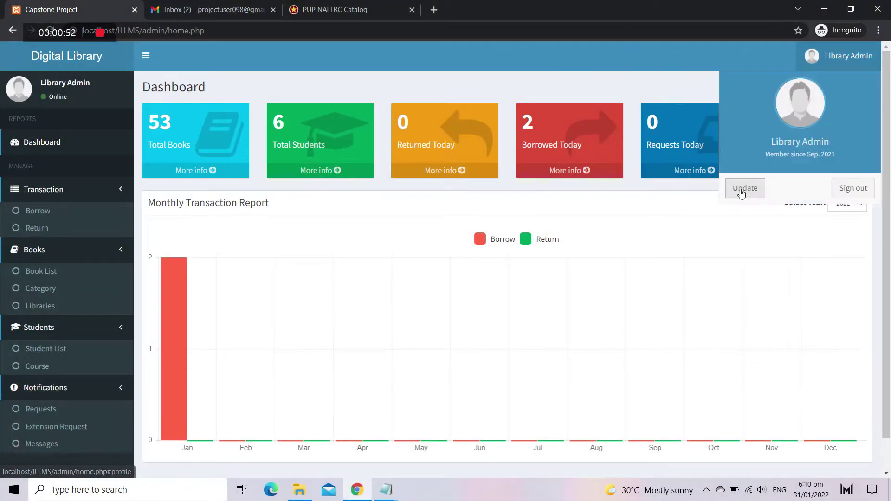
pyautogui.click(737, 190)
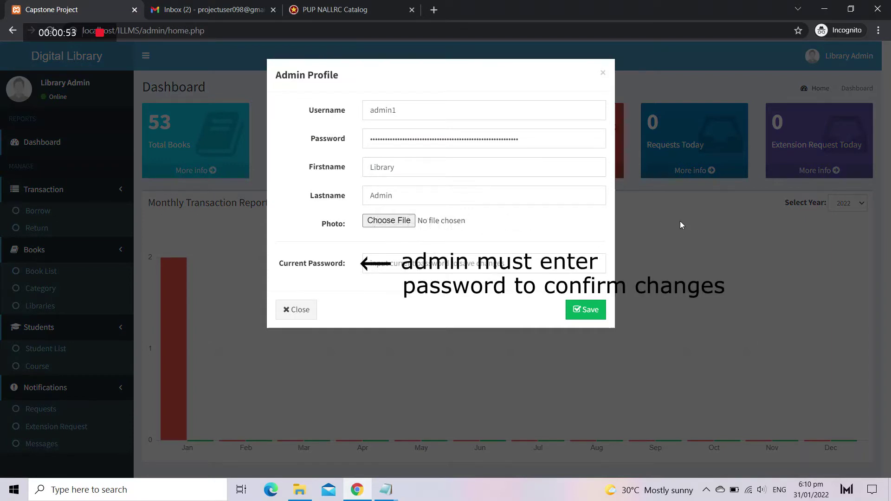
pyautogui.doubleClick(408, 167)
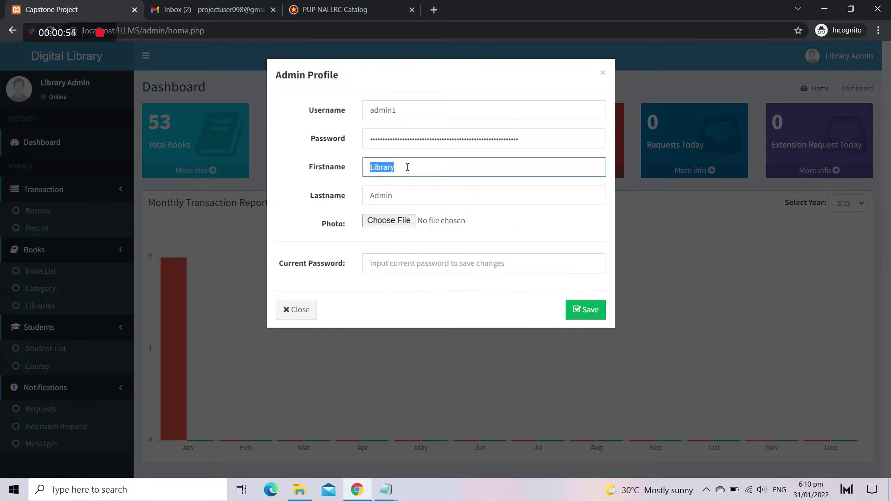
pyautogui.write('Admin')
pyautogui.press('Tab')
pyautogui.write('Library')
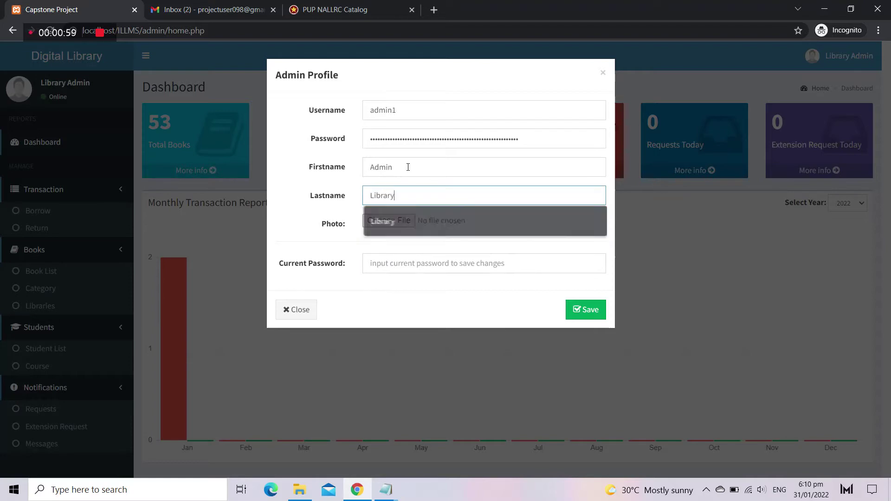
pyautogui.click(422, 263)
pyautogui.write('adm')
pyautogui.click(586, 317)
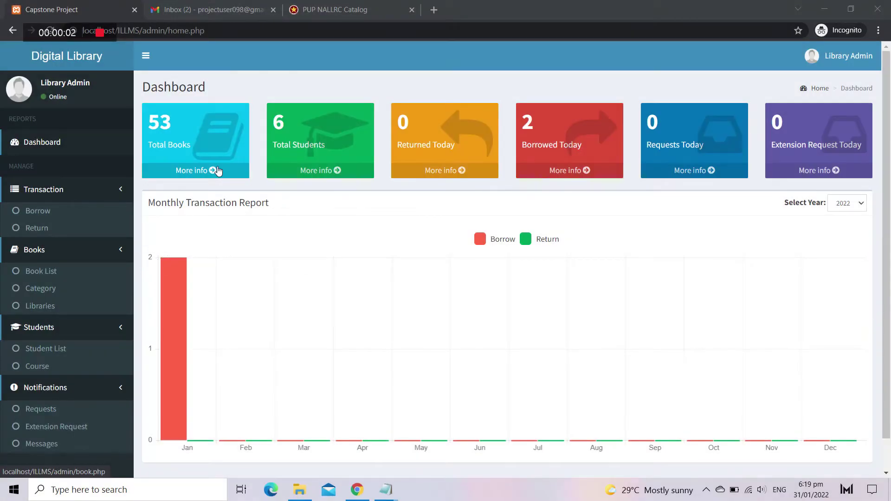
# Step: Open the full book list and filter it to TAGUIG BRANCH books
pyautogui.click(218, 171)
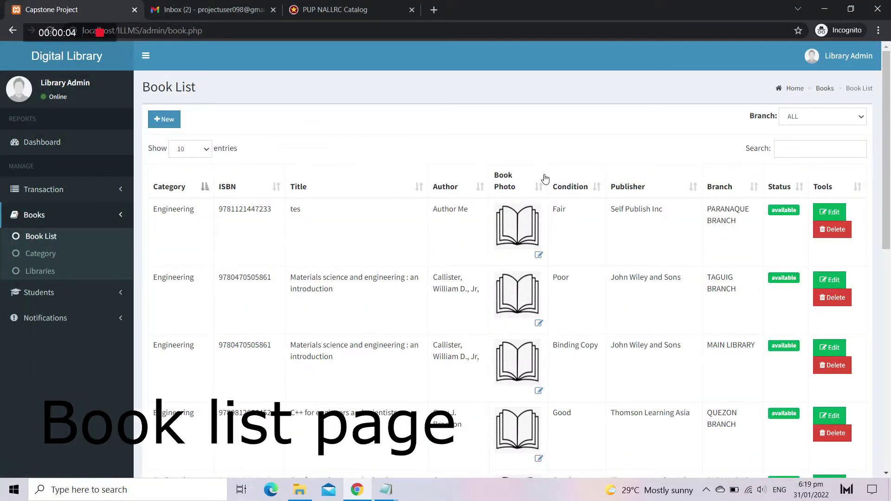
pyautogui.scroll(-9, 543, 260)
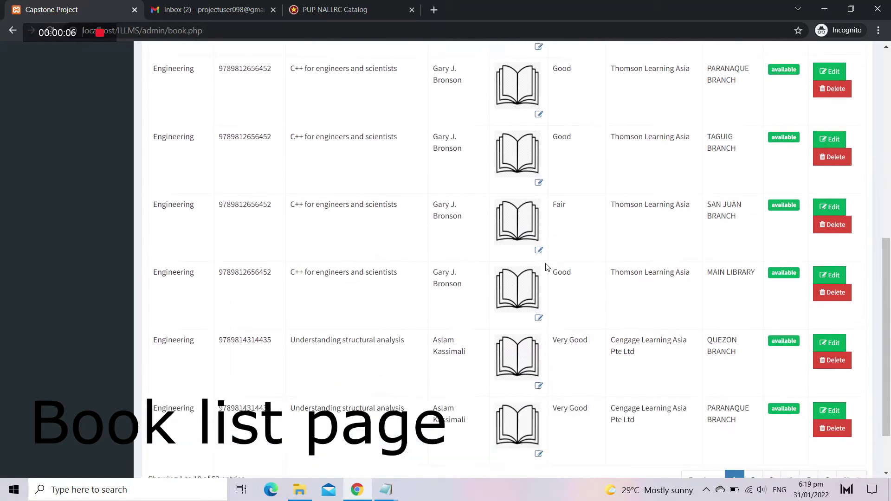
pyautogui.scroll(9, 546, 267)
pyautogui.click(823, 116)
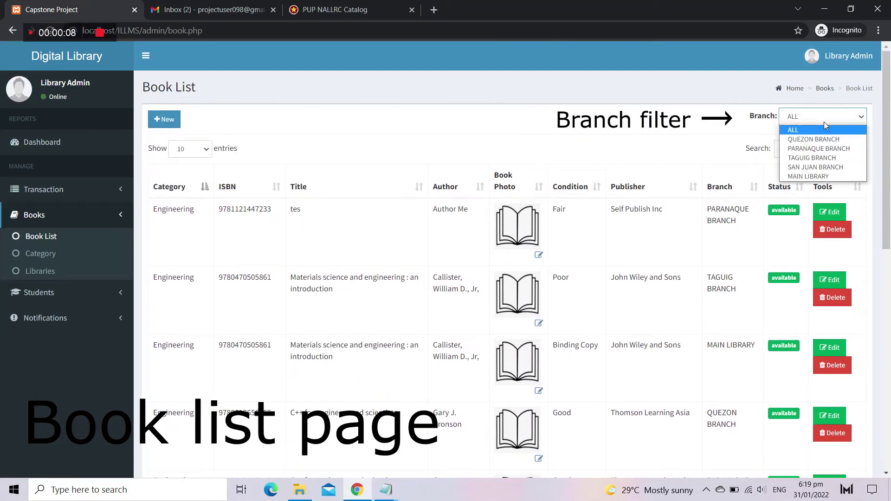
pyautogui.click(817, 158)
pyautogui.scroll(-5, 722, 259)
pyautogui.scroll(5, 795, 107)
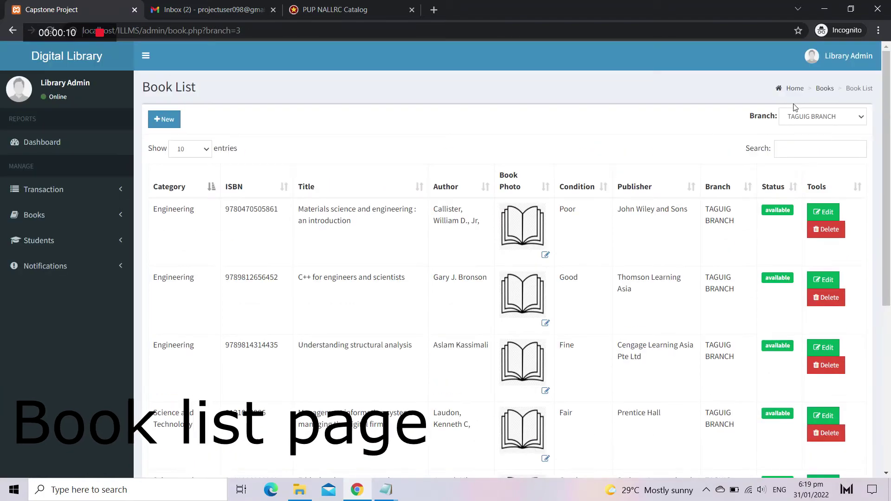
# Step: Switch the branch filter to show only MAIN LIBRARY books
pyautogui.click(823, 117)
pyautogui.click(816, 175)
pyautogui.scroll(-10, 702, 204)
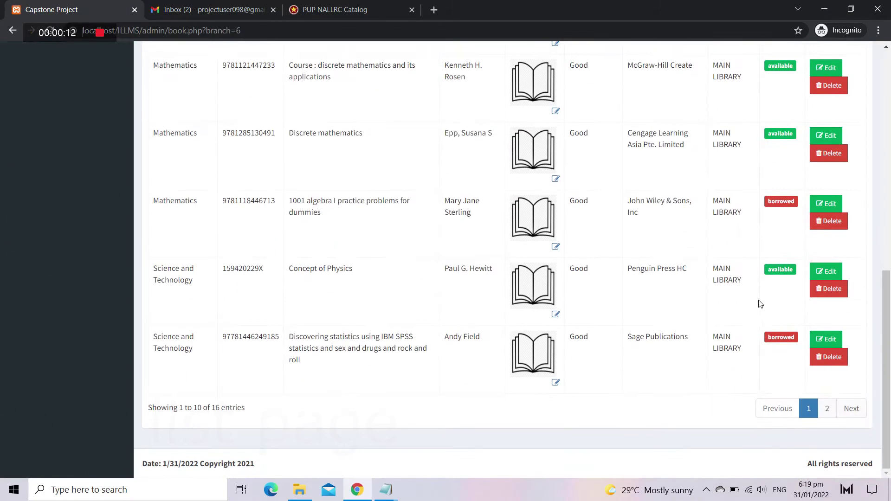
pyautogui.scroll(10, 758, 304)
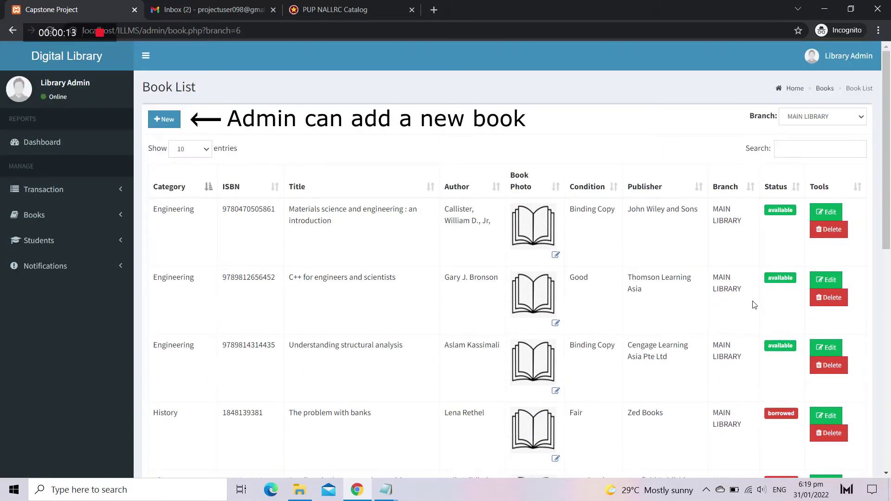
pyautogui.click(168, 122)
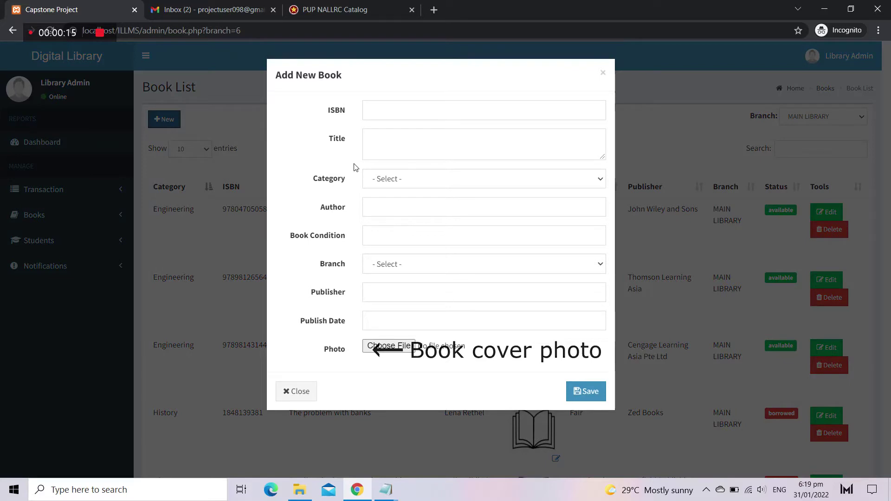
# Step: Enter ISBN 432432, title 'Inventions and Innovation', category Science and Technology, author 'me', condition Fair
pyautogui.click(406, 112)
pyautogui.write('4324324231')
pyautogui.click(400, 137)
pyautogui.write('Inv')
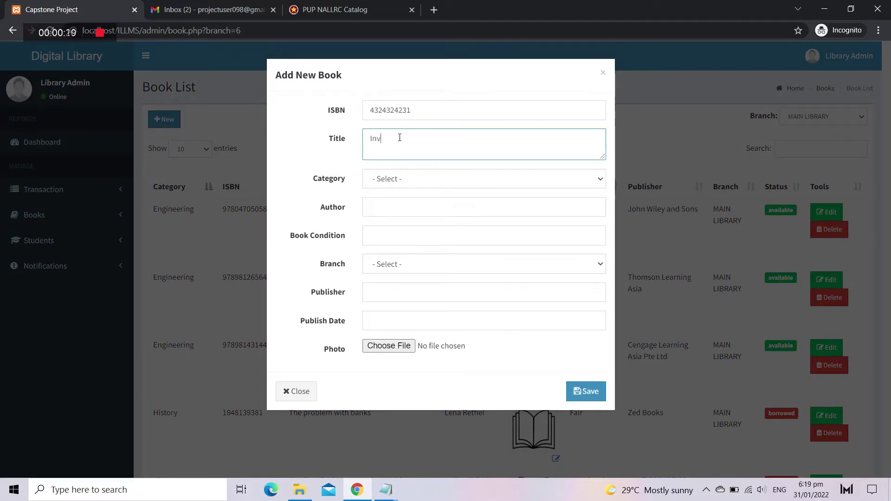
pyautogui.write('entions and Innovation')
pyautogui.click(408, 179)
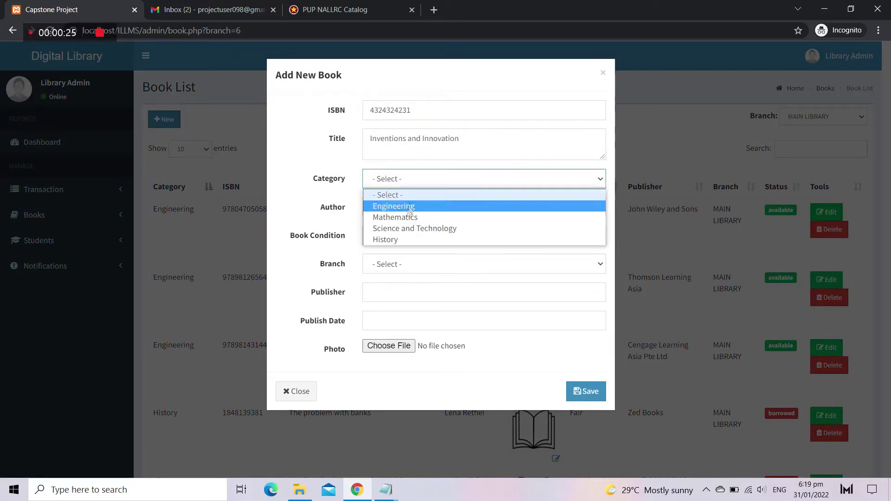
pyautogui.click(408, 227)
pyautogui.click(409, 207)
pyautogui.write('me')
pyautogui.click(410, 236)
pyautogui.write('Fair')
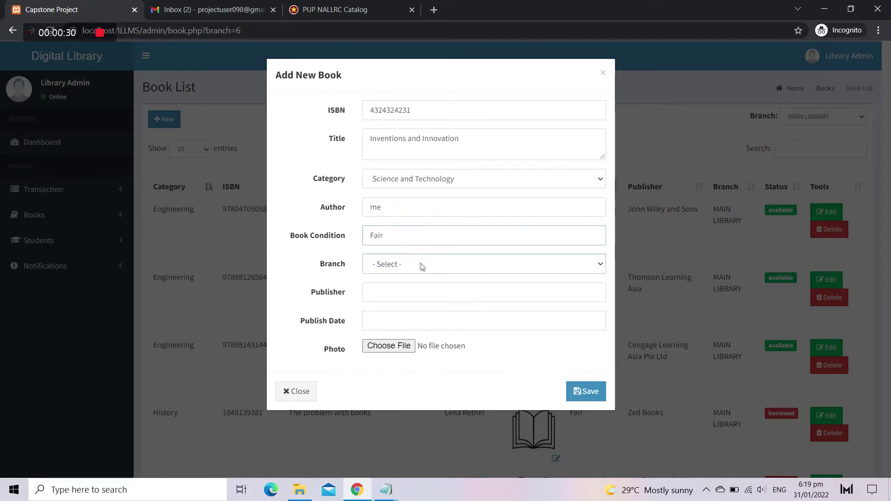
# Step: Set branch TAGUIG BRANCH, publisher Quagmire, publish date 2014-07-23, default photo, and save the book
pyautogui.click(420, 264)
pyautogui.click(415, 311)
pyautogui.click(415, 291)
pyautogui.write('Quagmire')
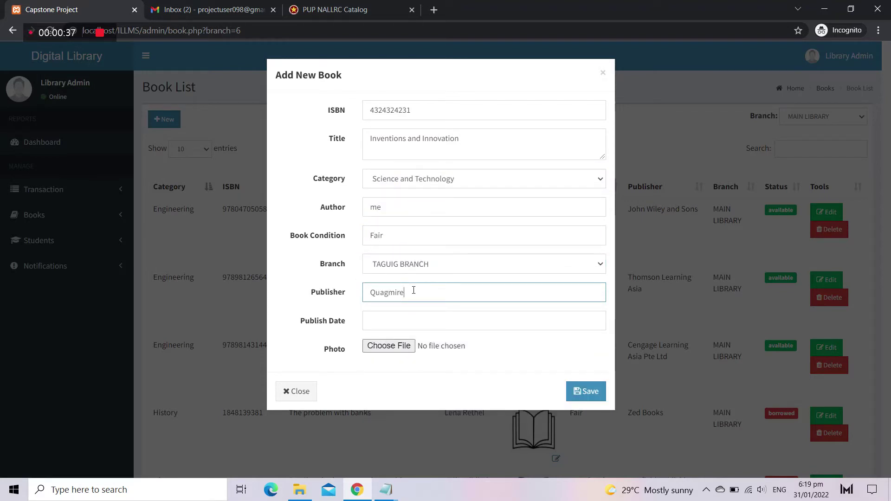
pyautogui.click(413, 321)
pyautogui.click(422, 176)
pyautogui.scroll(8, 402, 195)
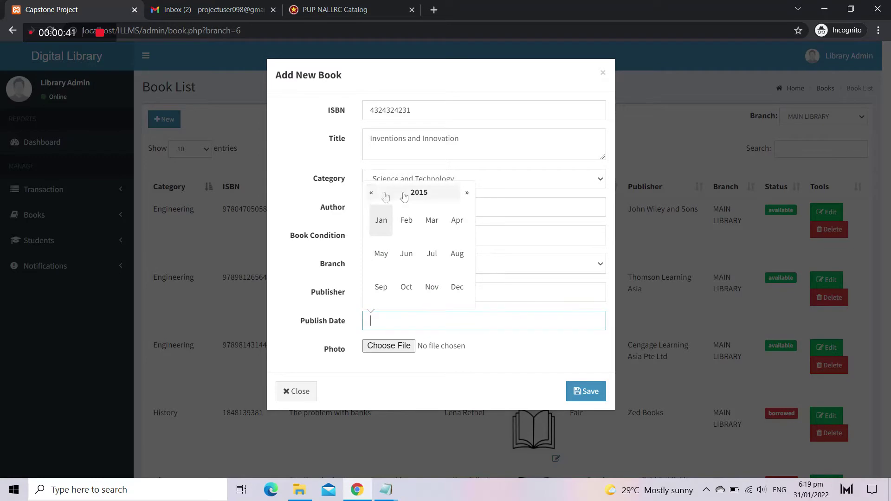
pyautogui.click(432, 253)
pyautogui.click(426, 274)
pyautogui.click(389, 346)
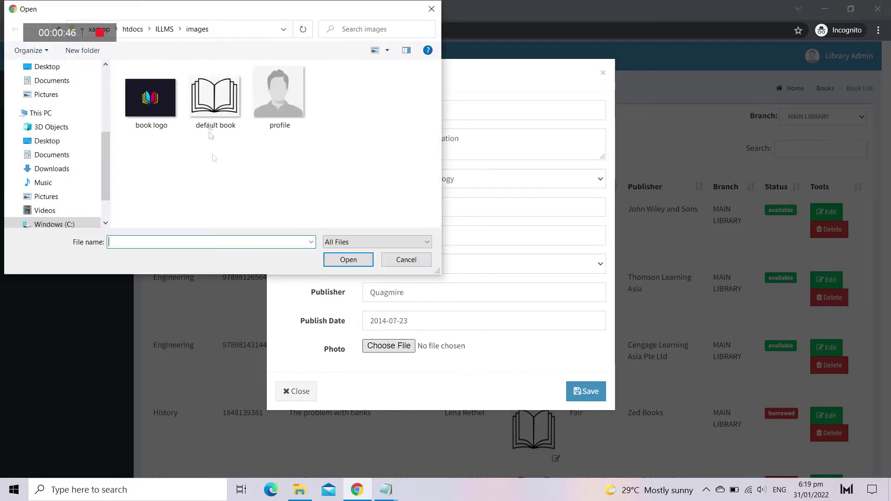
pyautogui.doubleClick(213, 96)
pyautogui.click(586, 391)
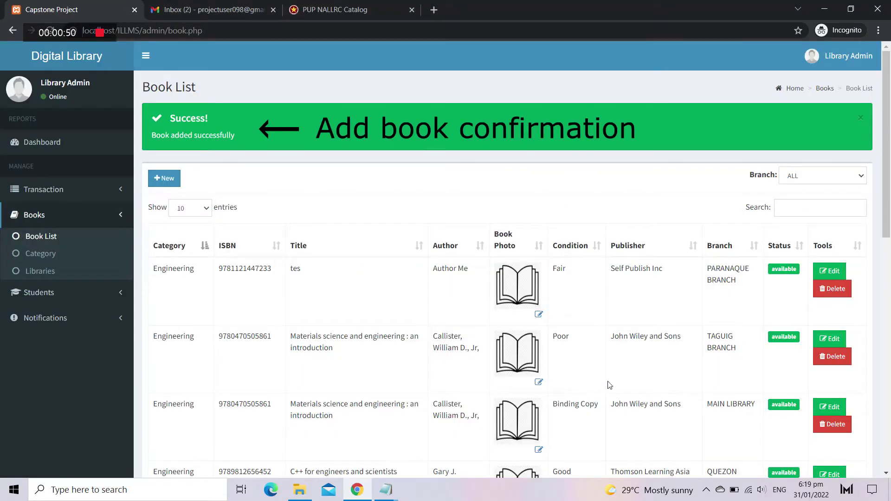
# Step: Filter the book list to TAGUIG BRANCH and search for 'inv'
pyautogui.click(819, 176)
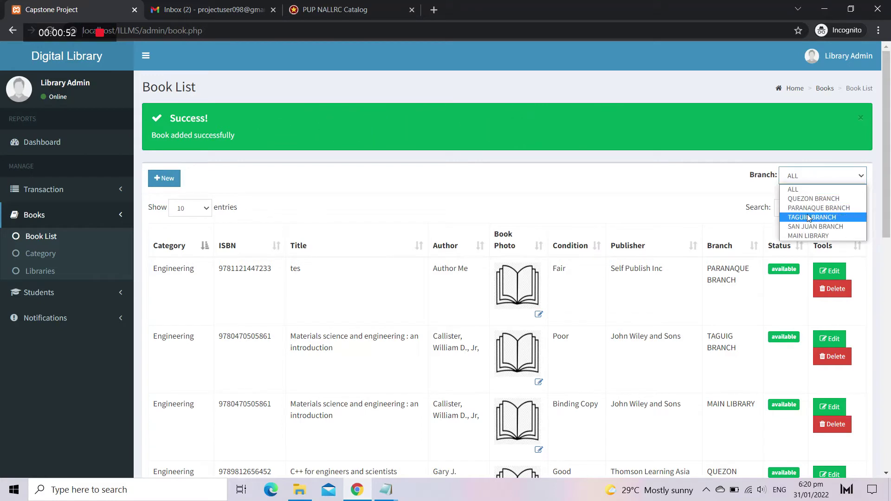
pyautogui.click(808, 212)
pyautogui.click(808, 154)
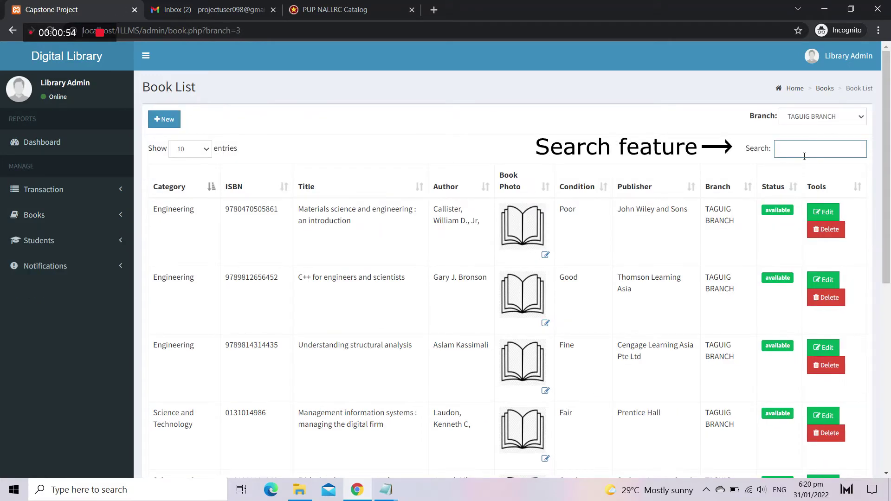
pyautogui.write('inv')
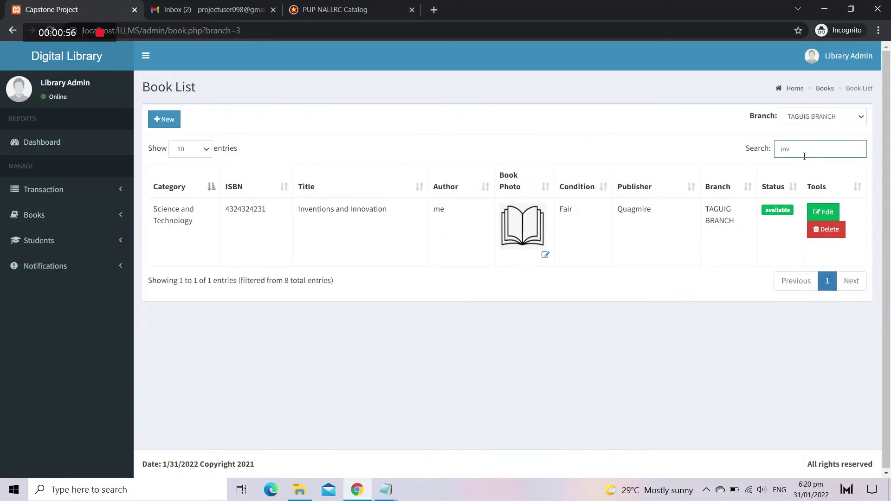
# Step: Replace the Inventions and Innovation cover photo with book logo.png and refilter to TAGUIG BRANCH
pyautogui.click(545, 256)
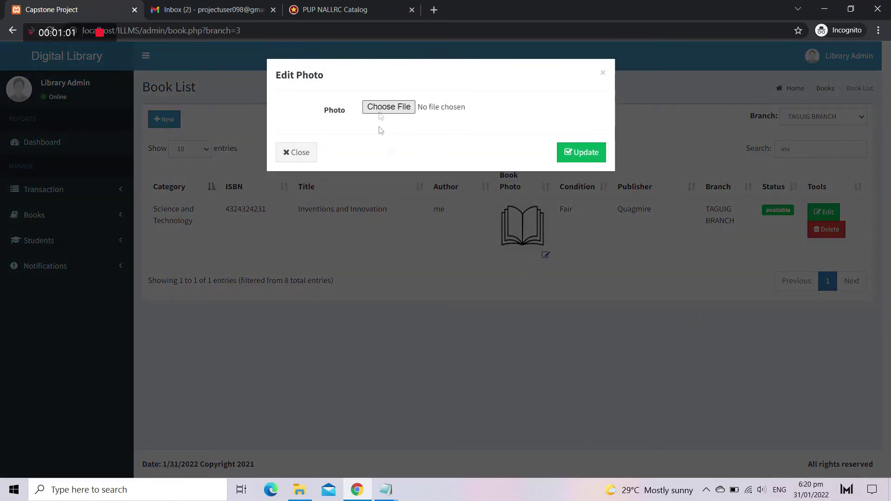
pyautogui.click(379, 110)
pyautogui.click(158, 112)
pyautogui.click(348, 261)
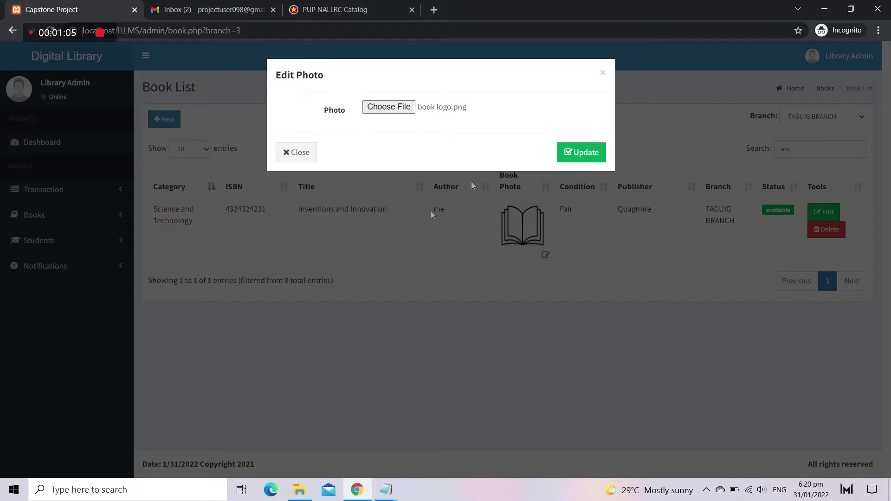
pyautogui.click(580, 156)
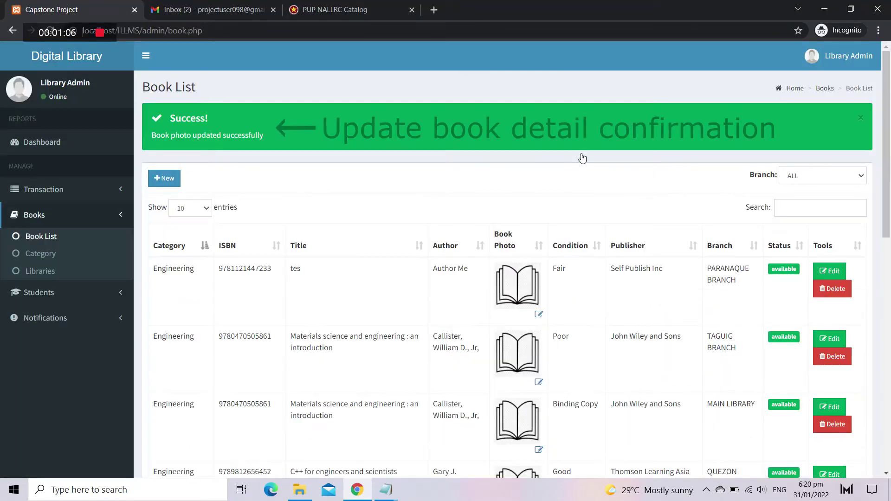
pyautogui.click(817, 181)
pyautogui.click(813, 217)
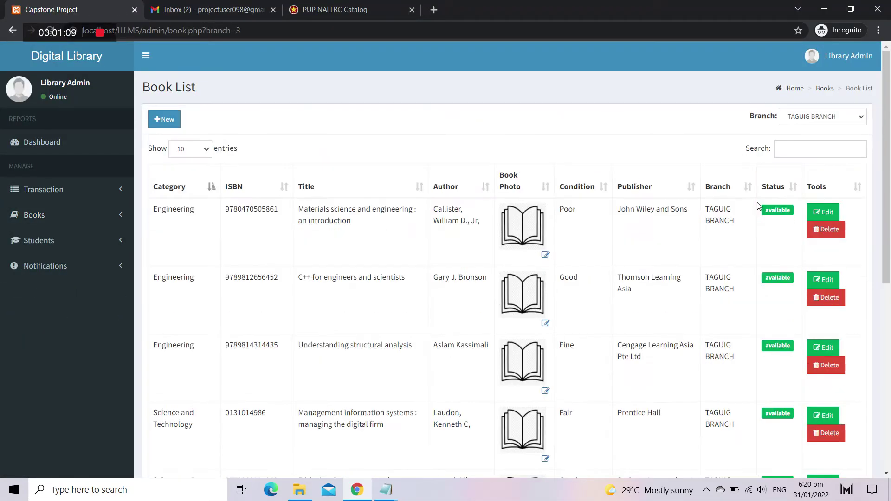
pyautogui.scroll(-8, 641, 251)
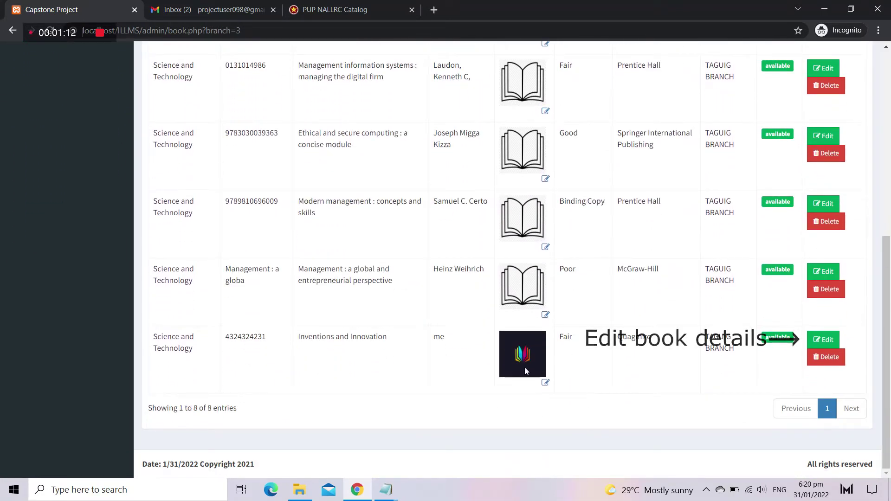
# Step: Replace the author 'me' on Inventions and Innovation with a new author name and update
pyautogui.click(824, 340)
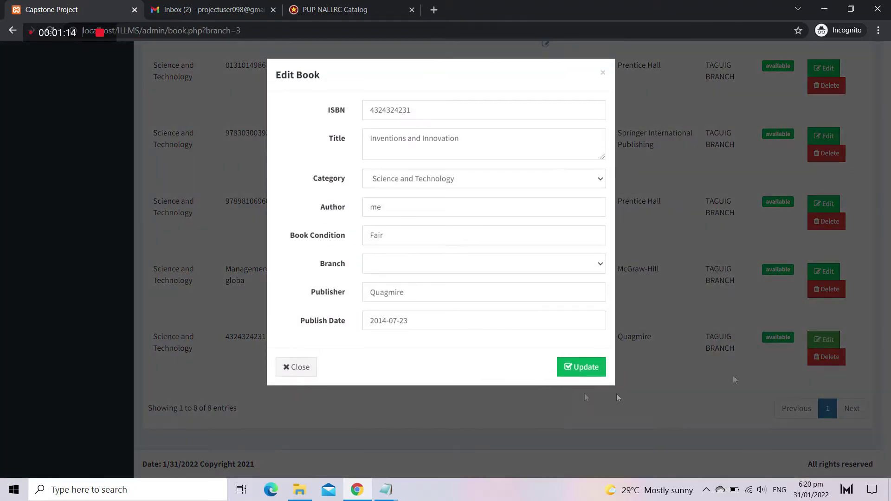
pyautogui.doubleClick(402, 208)
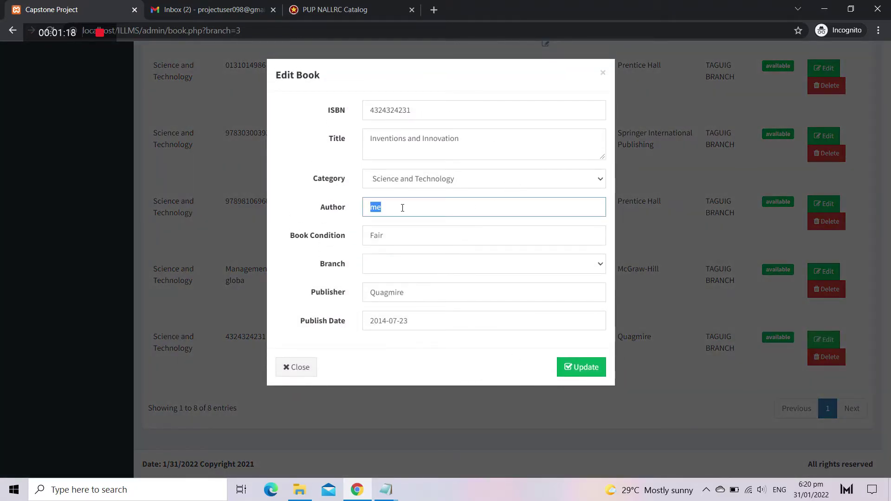
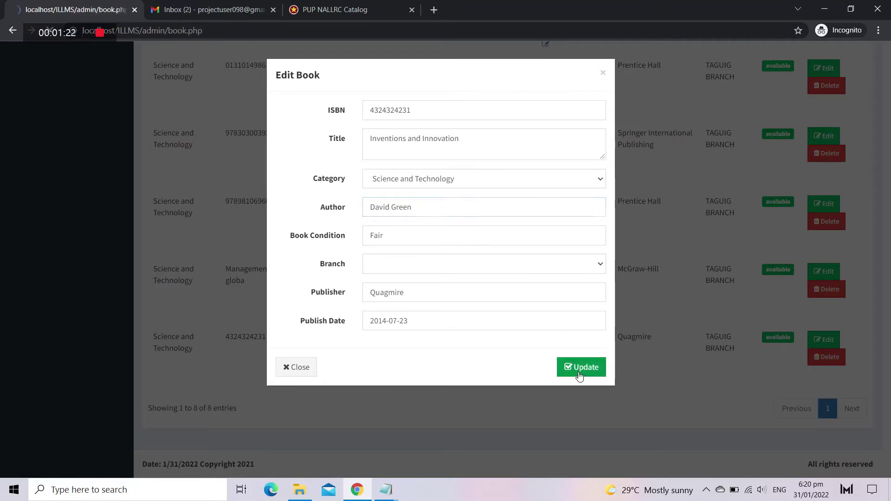
pyautogui.click(577, 370)
pyautogui.click(862, 118)
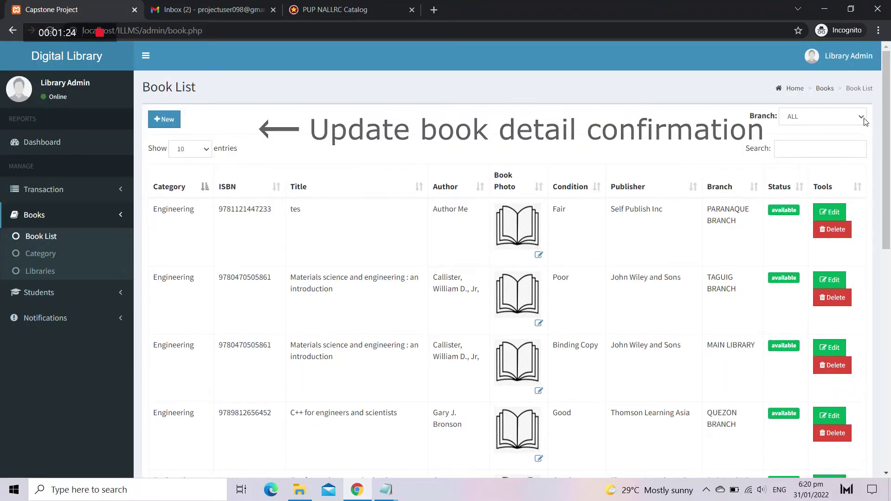
# Step: With the branch filter at ALL, search 'inv' and delete Inventions and Innovation
pyautogui.click(853, 116)
pyautogui.click(853, 116)
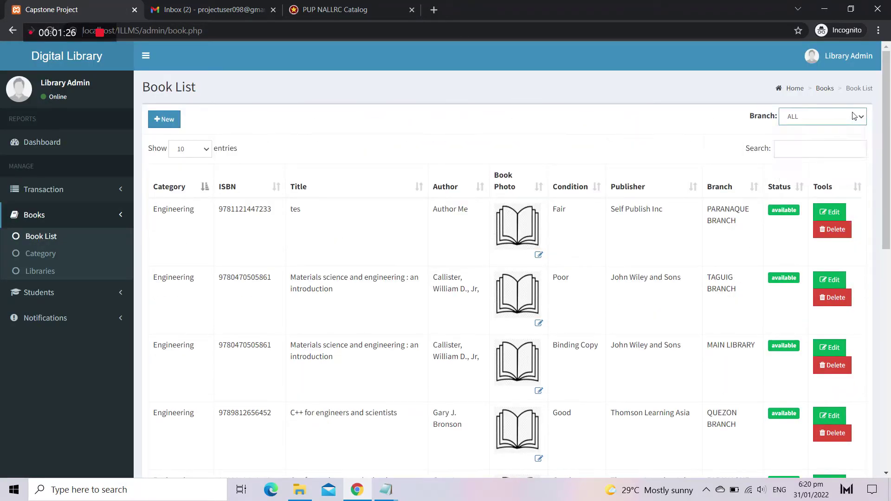
pyautogui.click(816, 152)
pyautogui.write('inv')
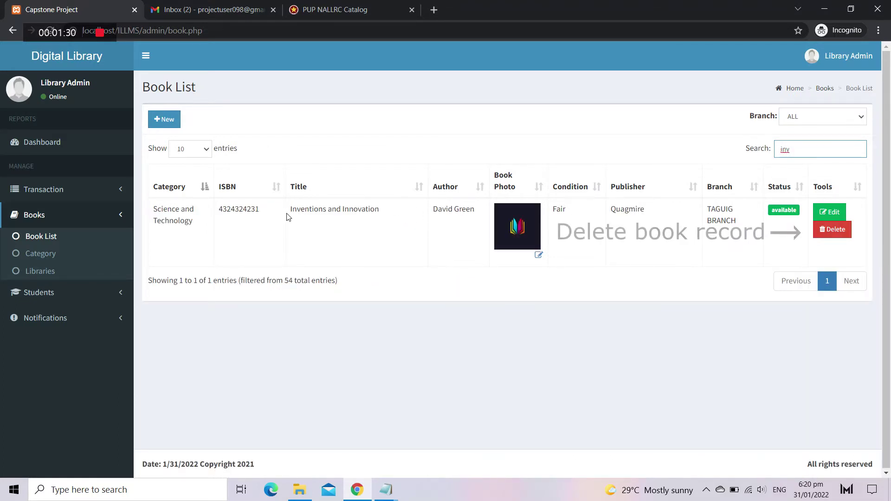
pyautogui.click(832, 229)
pyautogui.click(584, 179)
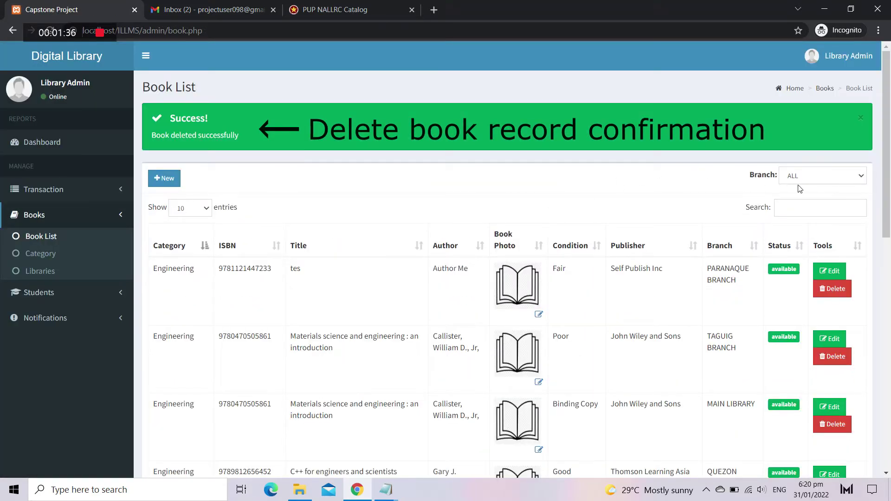
pyautogui.click(799, 206)
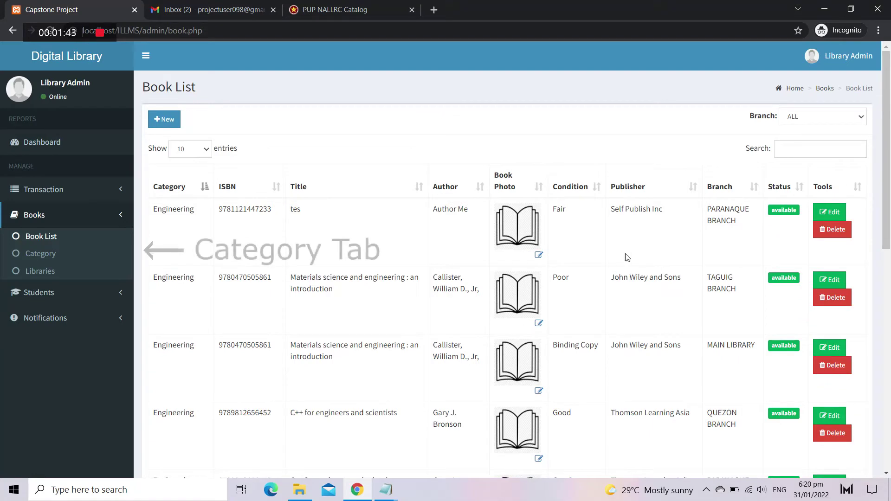
# Step: Create a Philosophy category under Books > Category and dismiss the confirmation
pyautogui.click(47, 253)
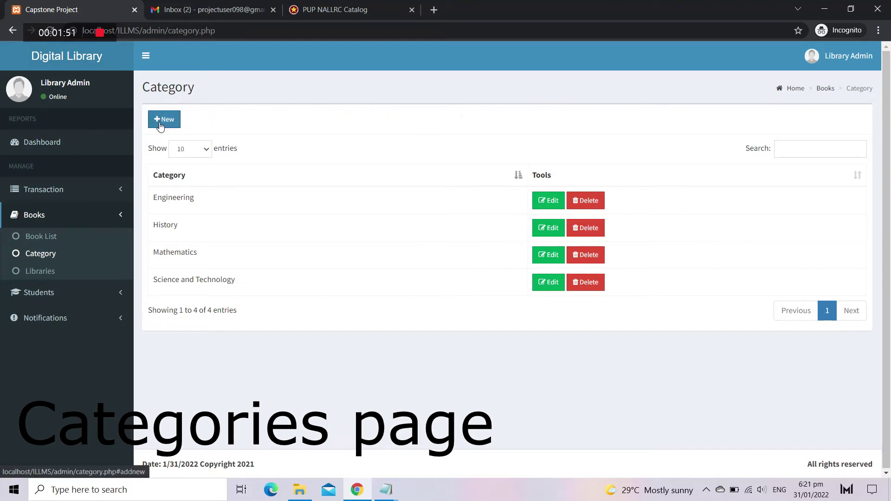
pyautogui.click(160, 126)
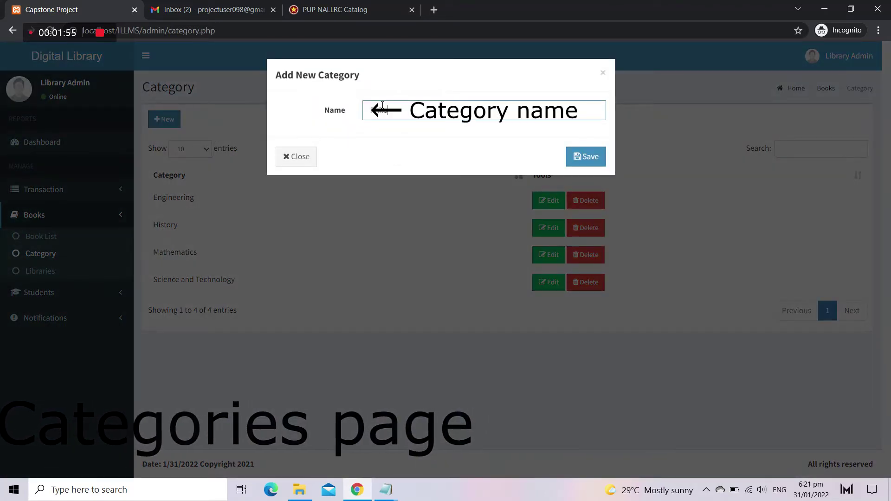
pyautogui.write('Philosophy')
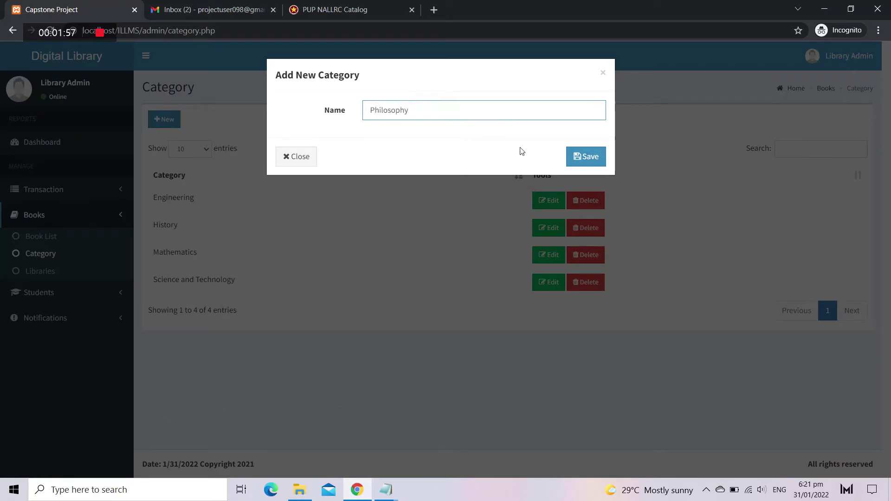
pyautogui.click(596, 158)
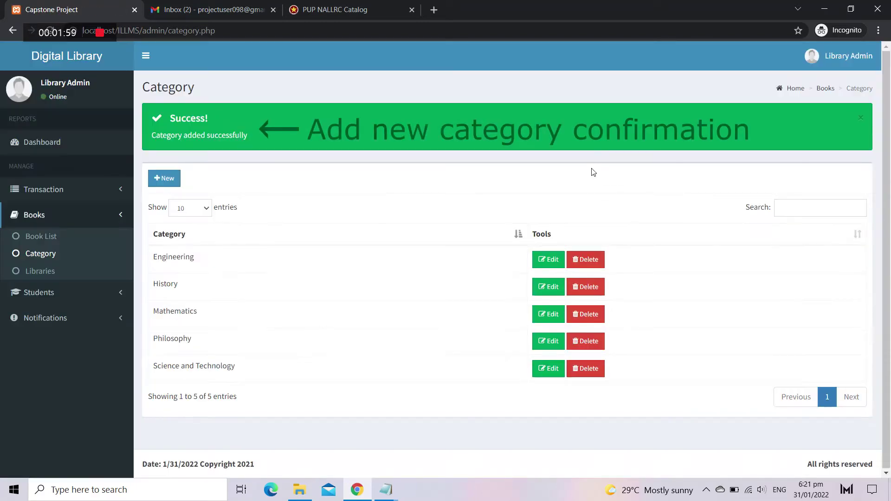
pyautogui.click(862, 120)
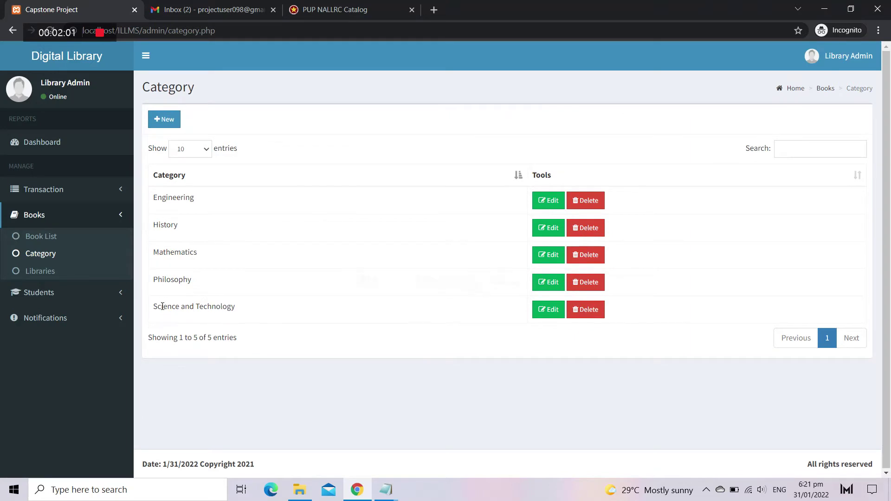
# Step: Rename the Philosophy category to English
pyautogui.click(543, 284)
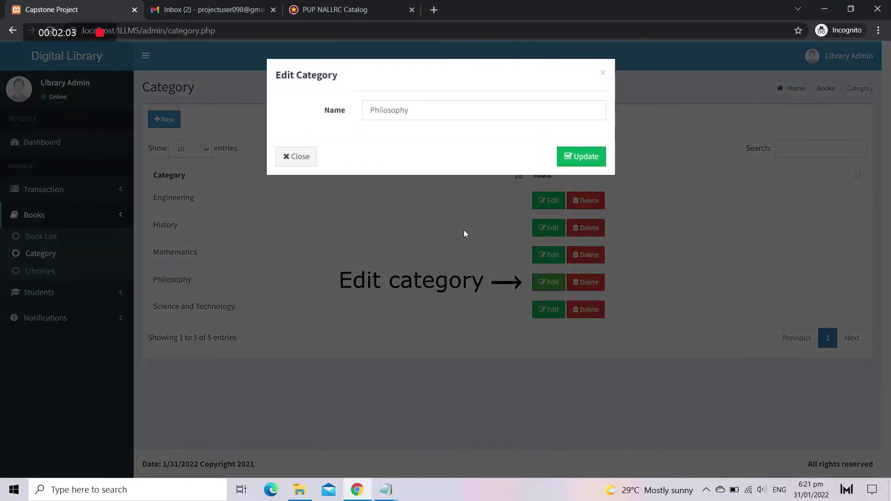
pyautogui.doubleClick(422, 106)
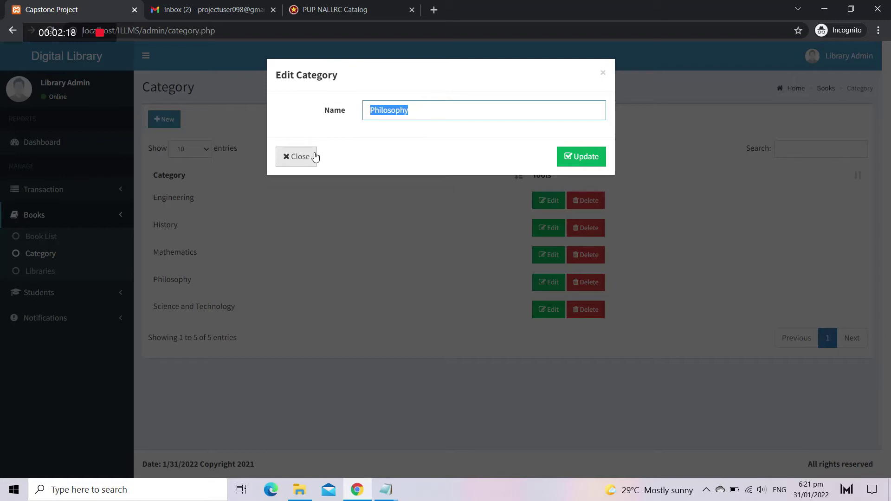
pyautogui.write('English')
pyautogui.click(590, 161)
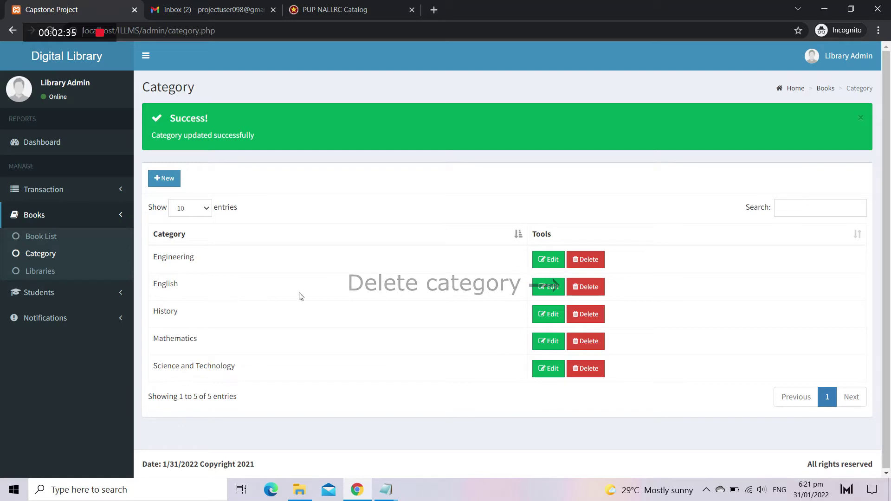
# Step: Delete the English category and dismiss the confirmation message
pyautogui.click(587, 288)
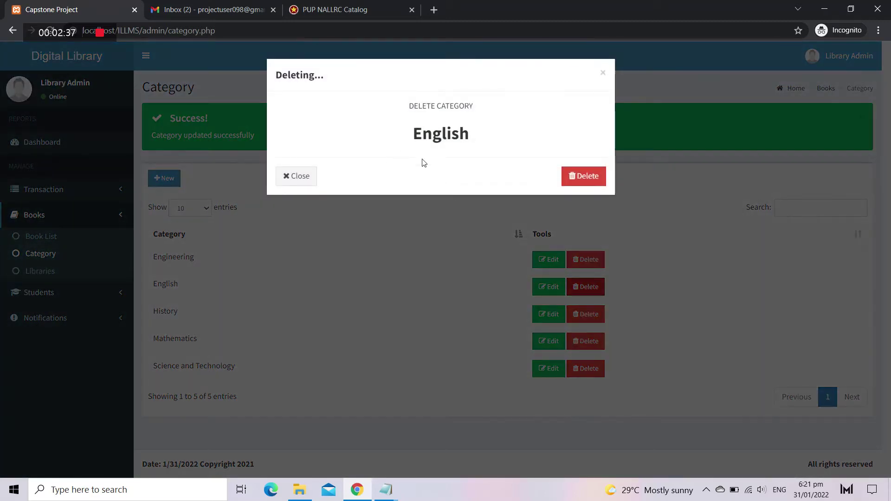
pyautogui.click(587, 176)
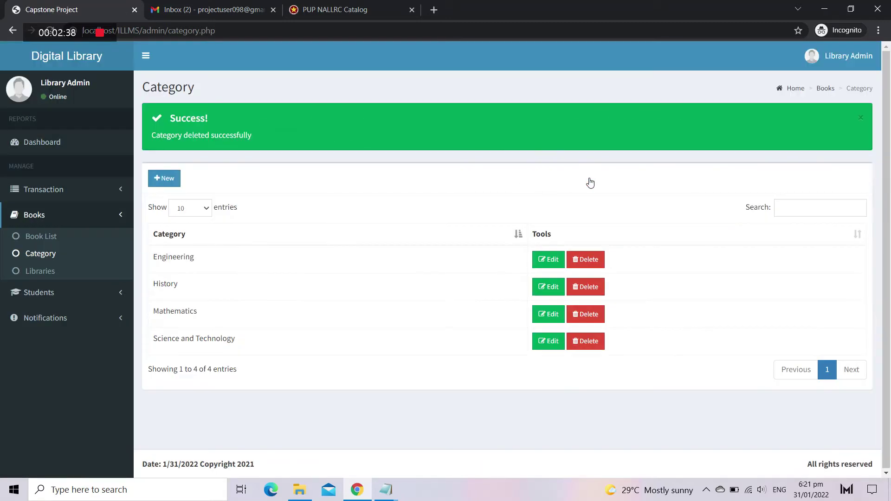
pyautogui.click(859, 116)
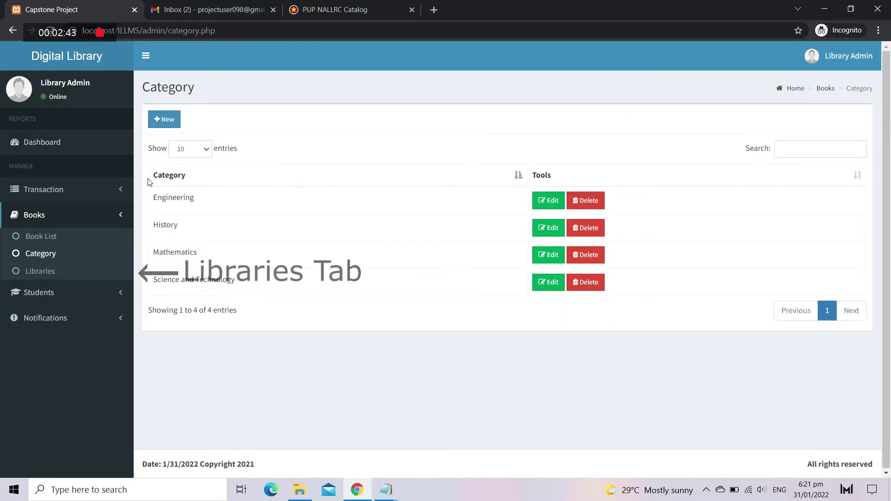
# Step: Add a new library branch named PASIG BRANCH with the branch's email address
pyautogui.click(52, 270)
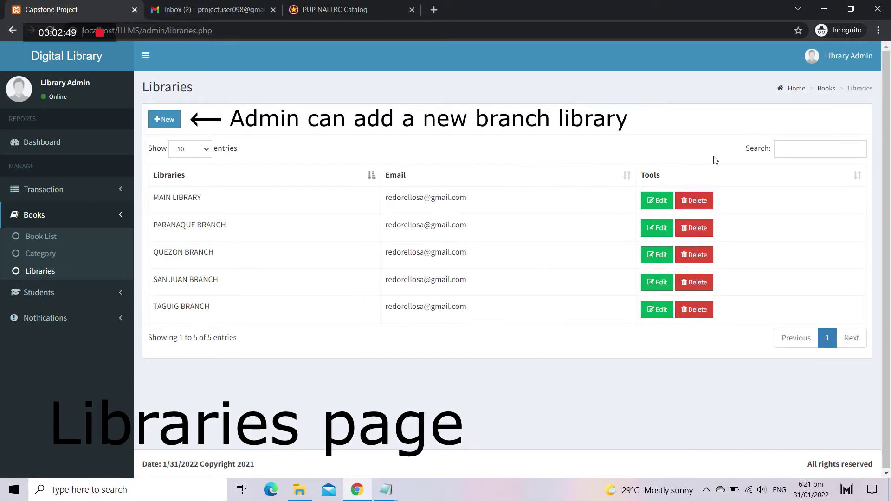
pyautogui.click(163, 116)
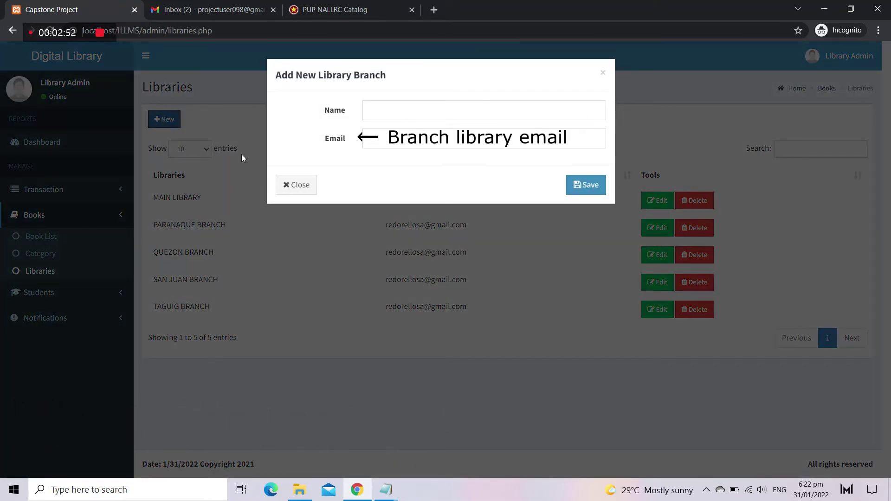
pyautogui.click(454, 105)
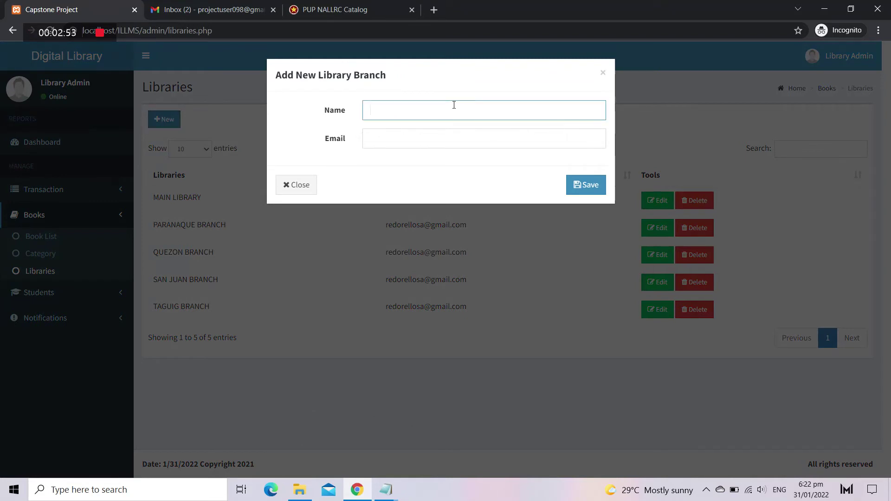
pyautogui.write('PASIG BRANCH')
pyautogui.press('Tab')
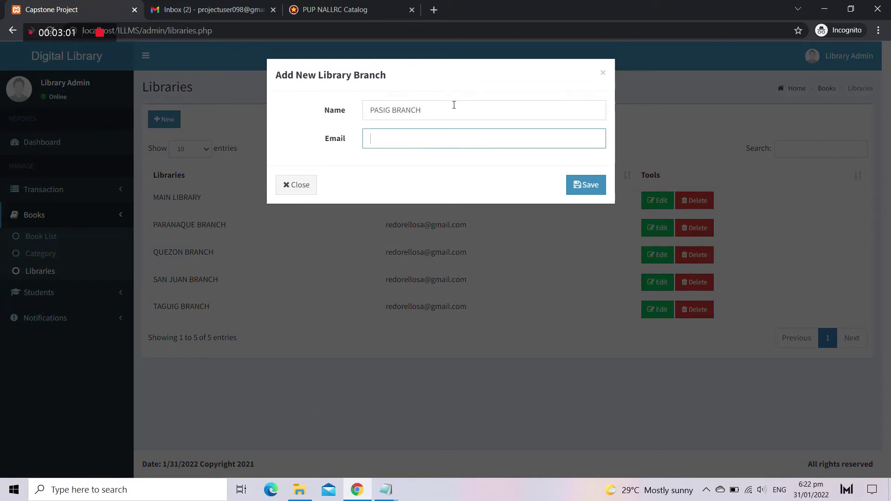
pyautogui.press('Return')
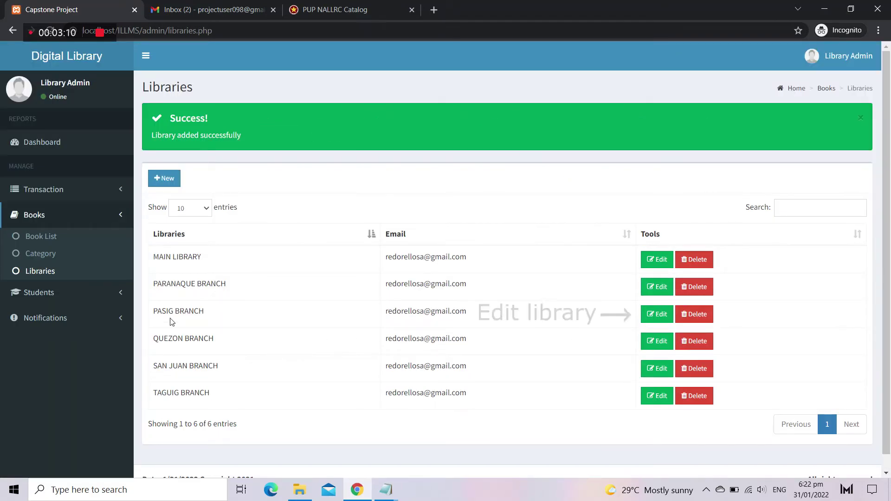
# Step: Rename PASIG BRANCH to CALOOCAN BRANCH, then delete that branch
pyautogui.click(656, 315)
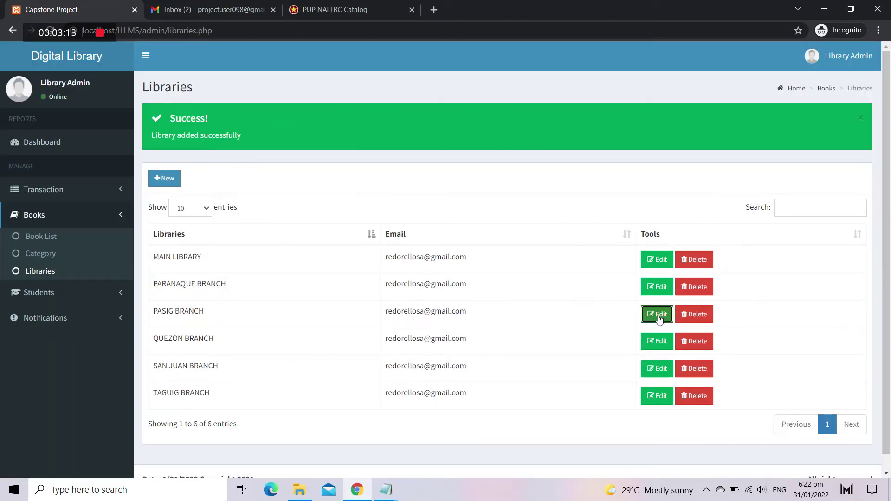
pyautogui.doubleClick(363, 112)
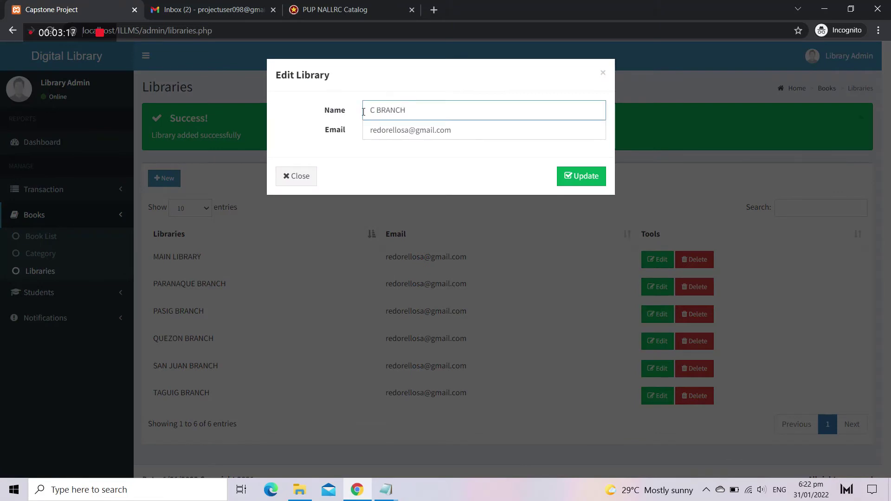
pyautogui.click(581, 176)
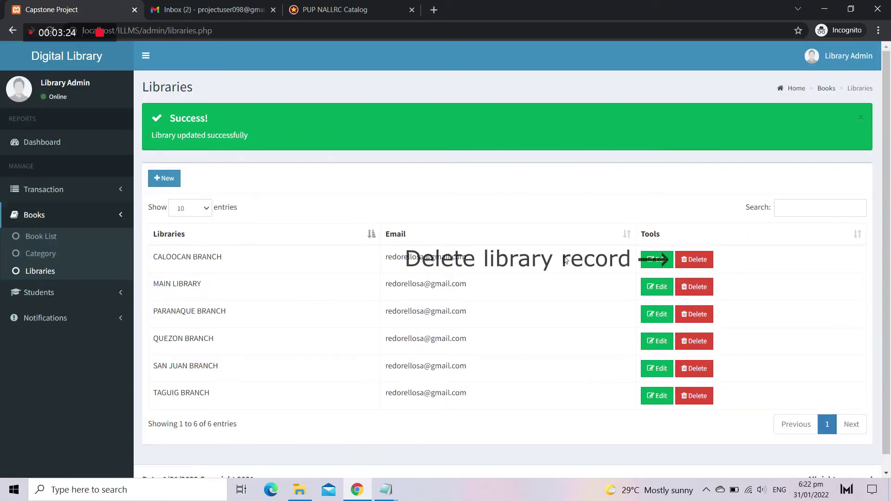
pyautogui.click(697, 259)
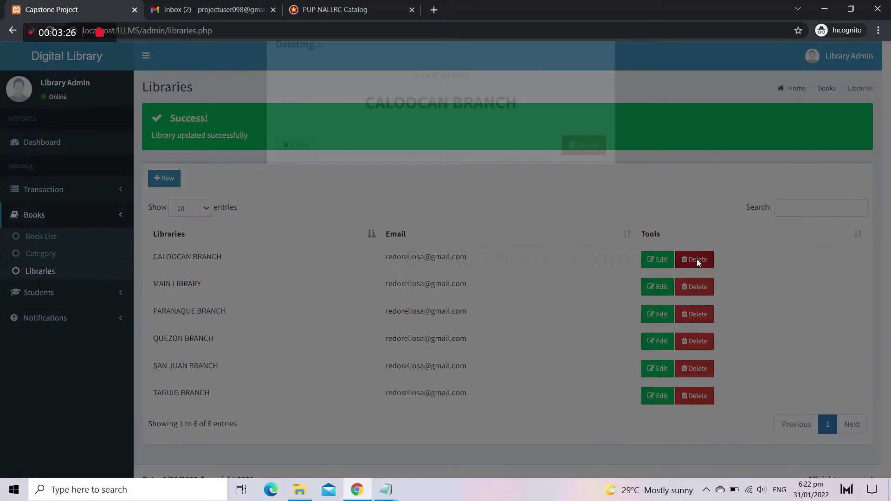
pyautogui.click(597, 181)
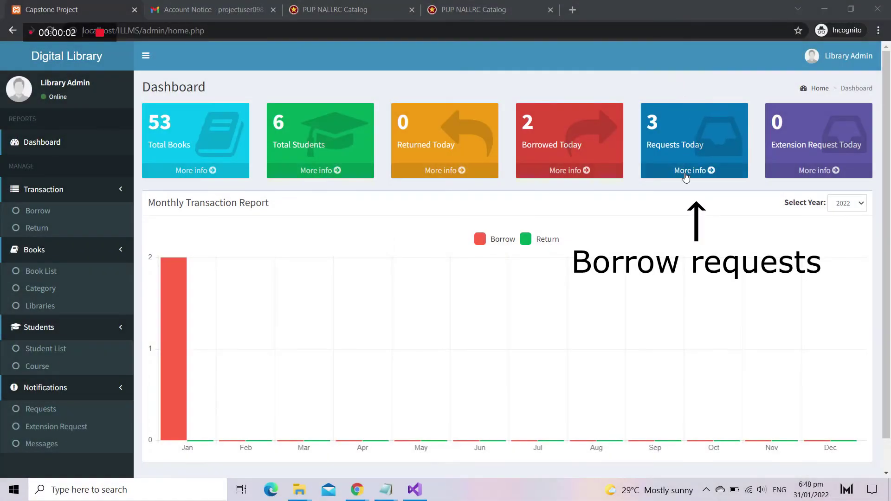
pyautogui.click(689, 178)
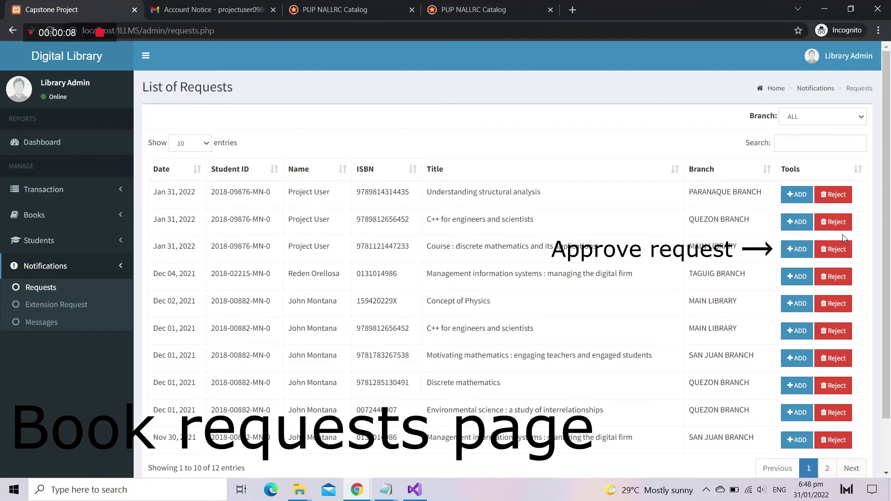
pyautogui.click(799, 250)
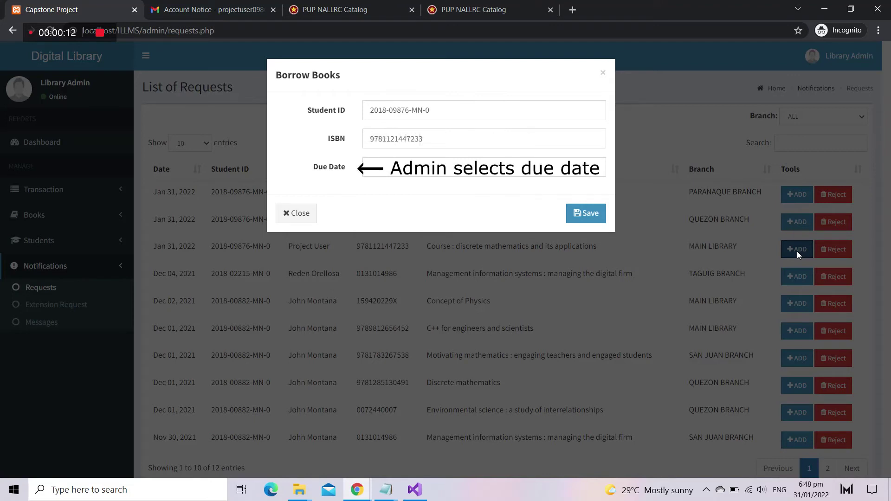
pyautogui.click(499, 169)
pyautogui.click(471, 189)
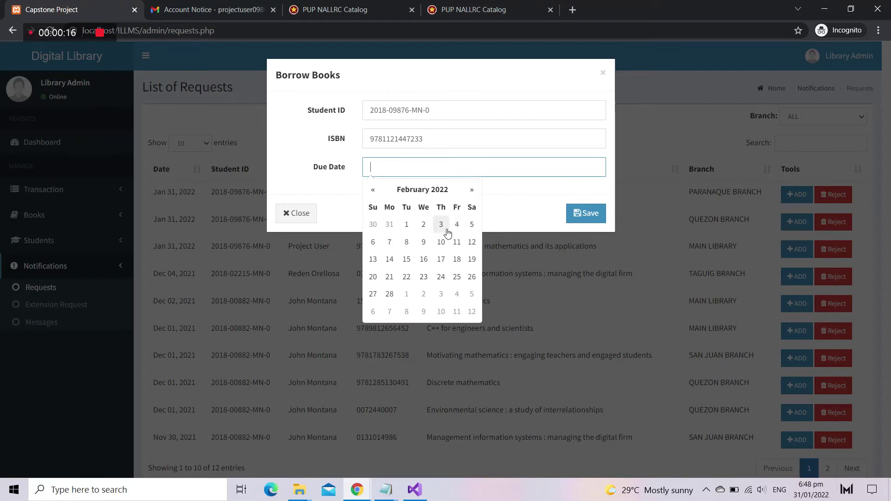
pyautogui.click(456, 224)
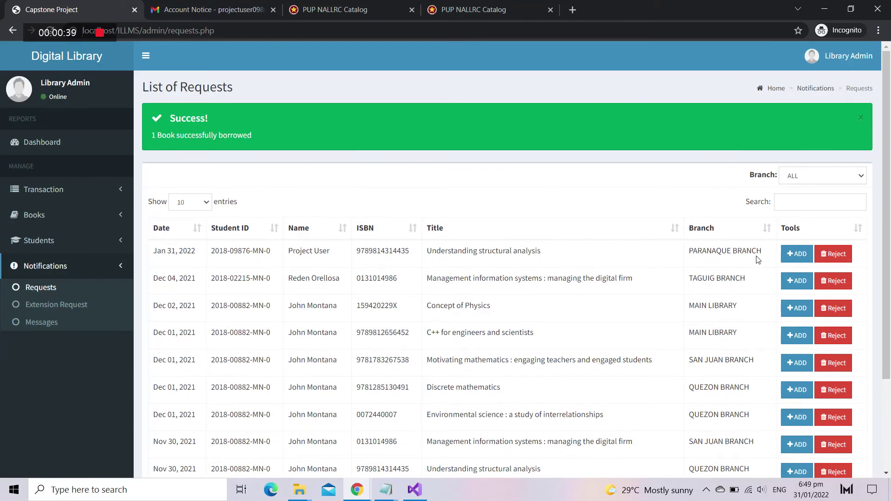
pyautogui.click(836, 254)
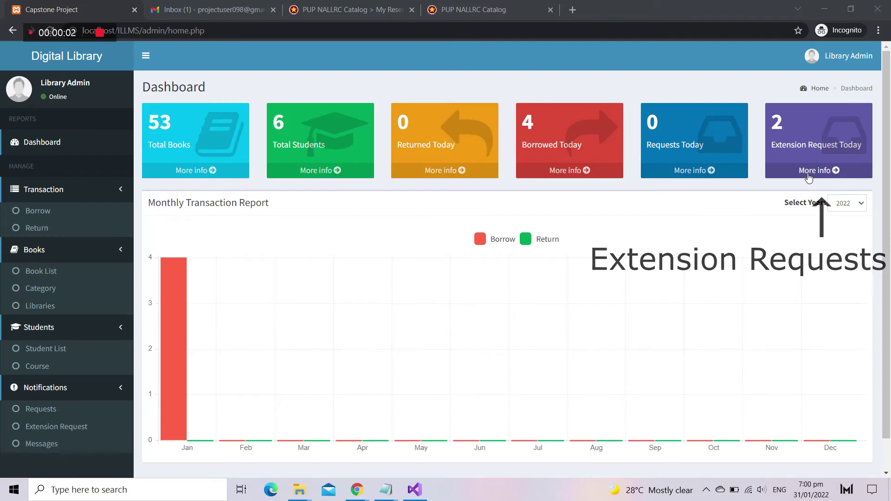
# Step: Reject the C++ for engineers and scientists extension request
pyautogui.click(808, 177)
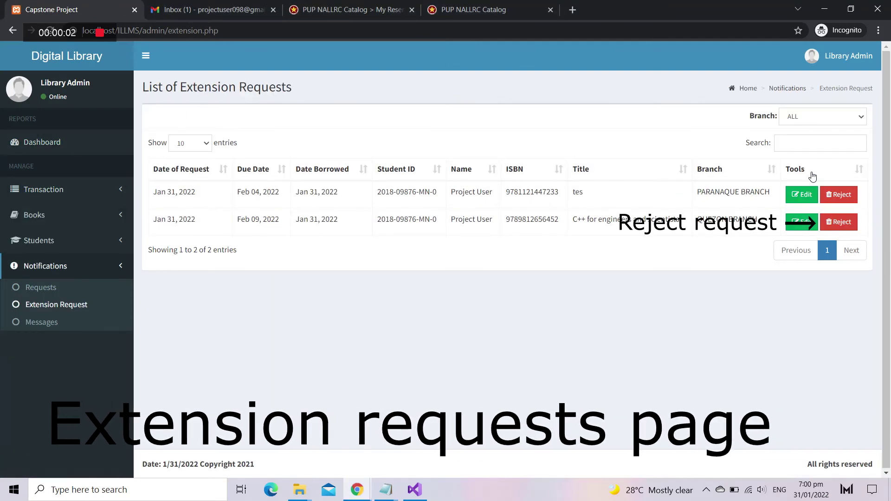
pyautogui.click(834, 222)
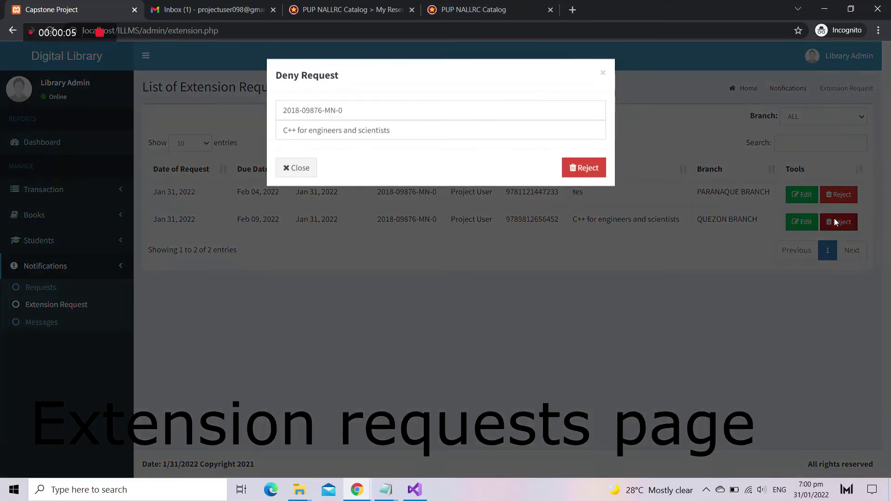
pyautogui.click(584, 167)
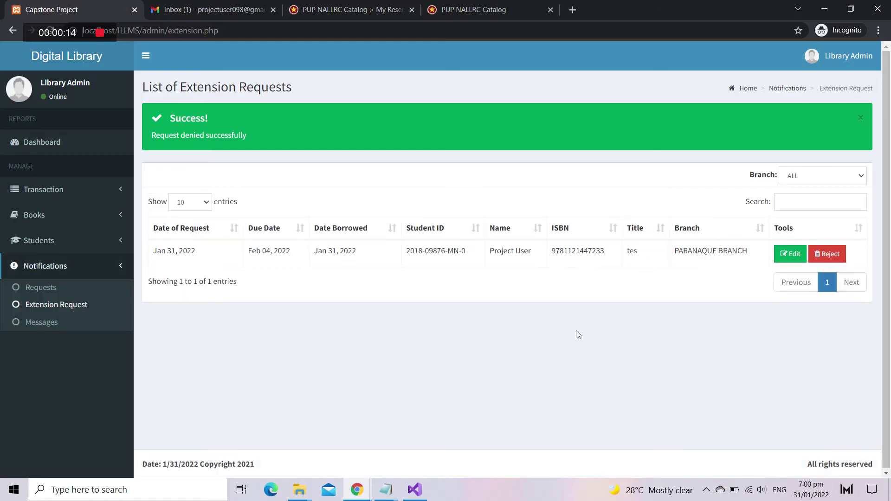
# Step: Change the tes loan's due date to 2022-02-10
pyautogui.click(790, 255)
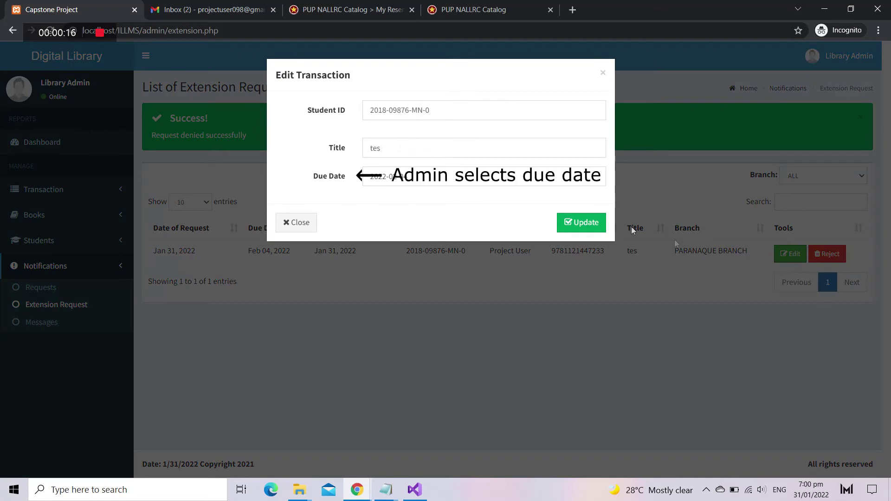
pyautogui.click(501, 176)
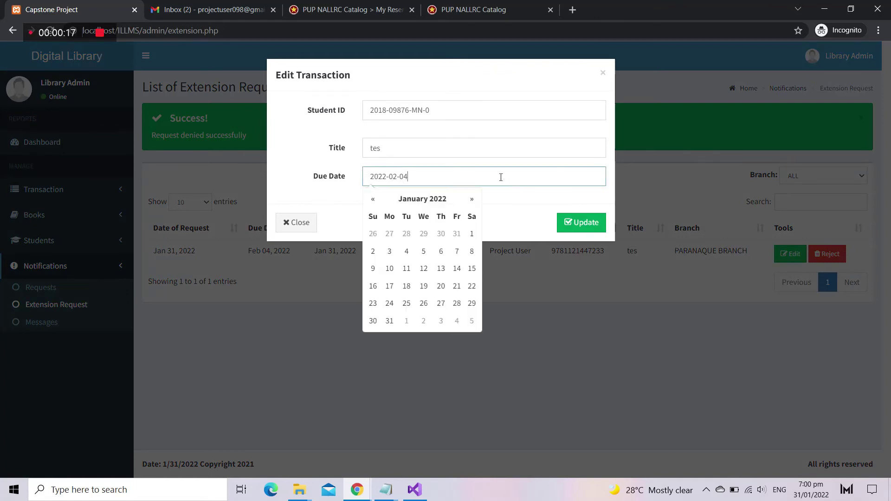
pyautogui.click(472, 200)
pyautogui.click(439, 251)
pyautogui.click(575, 224)
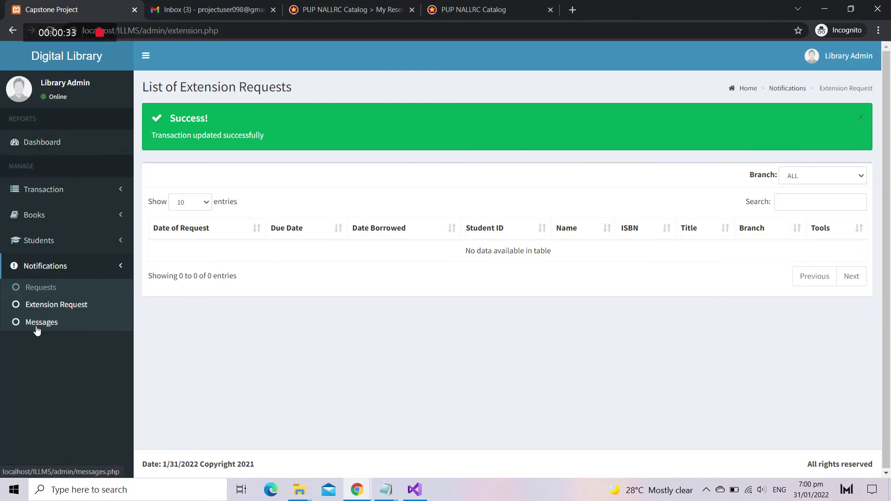
# Step: Review the overdue loan messages, preview their printable log, and send reminder emails
pyautogui.click(16, 328)
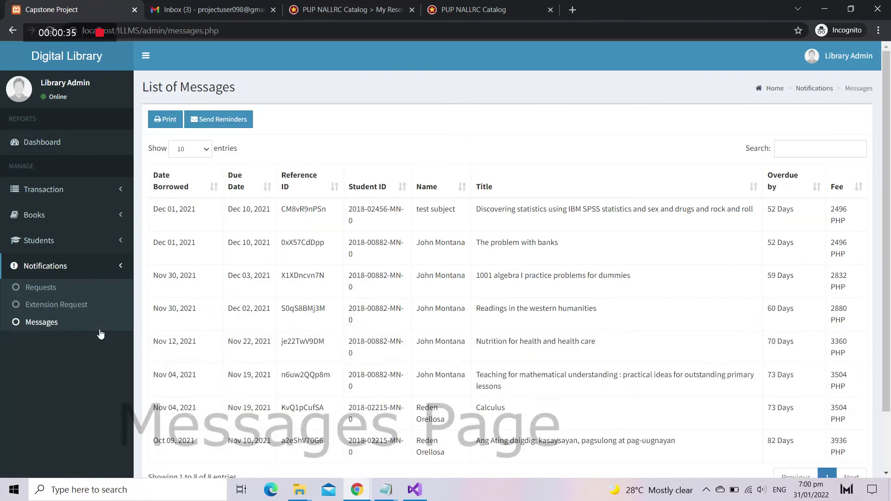
pyautogui.scroll(-1, 388, 224)
pyautogui.scroll(-1, 388, 223)
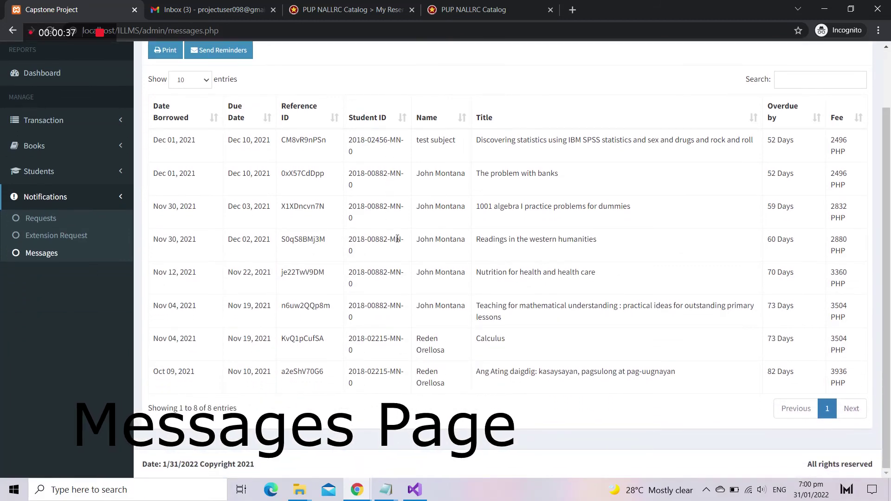
pyautogui.scroll(1, 712, 195)
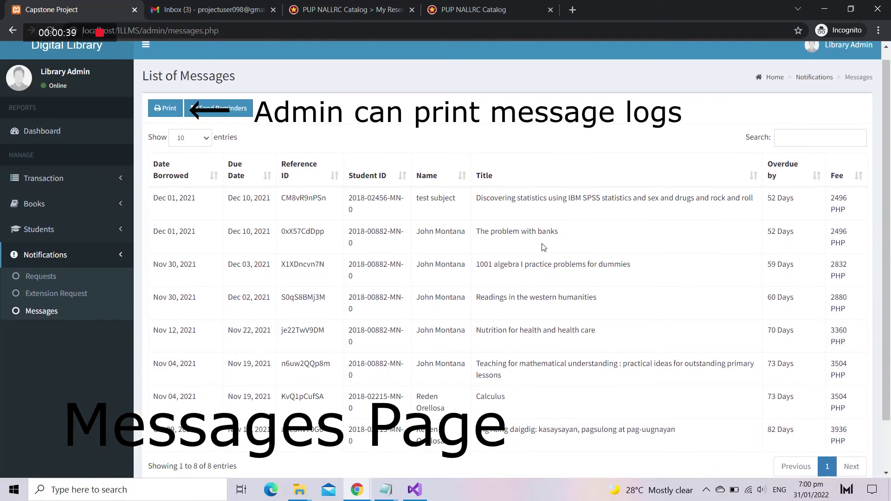
pyautogui.click(168, 109)
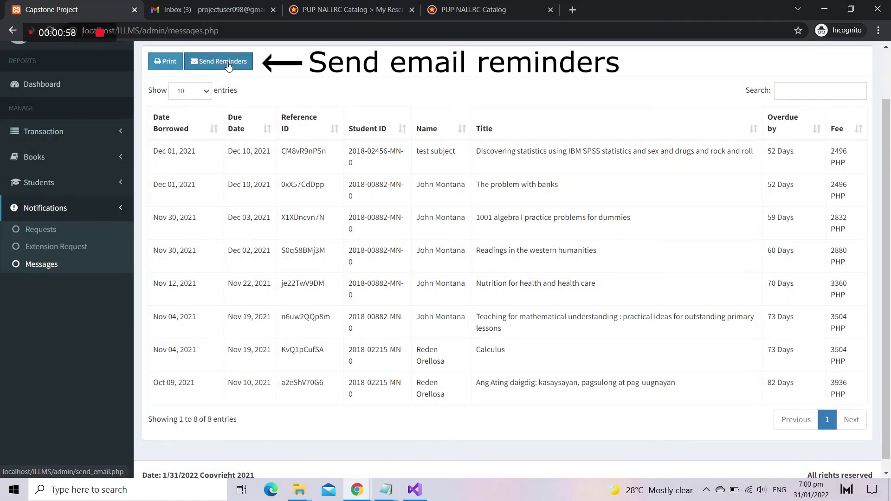
pyautogui.click(228, 67)
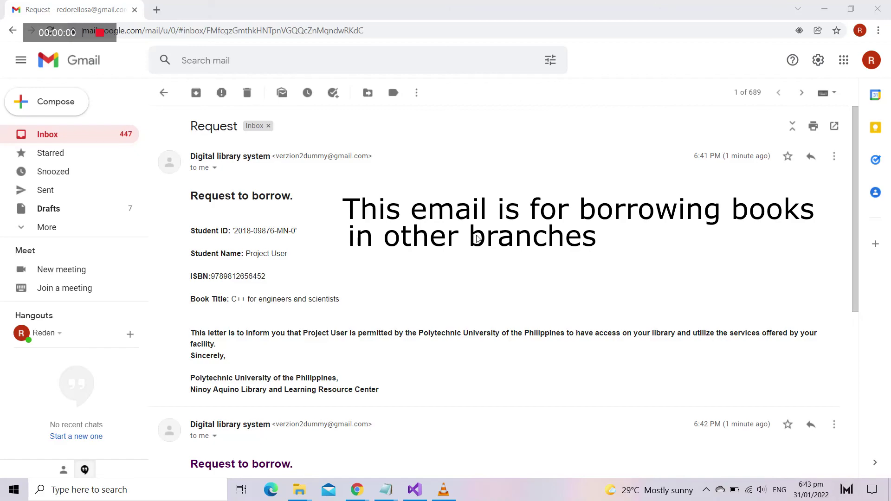
# Step: Scroll through the request-to-borrow email for C++ for engineers and scientists in Gmail
pyautogui.scroll(-6, 477, 238)
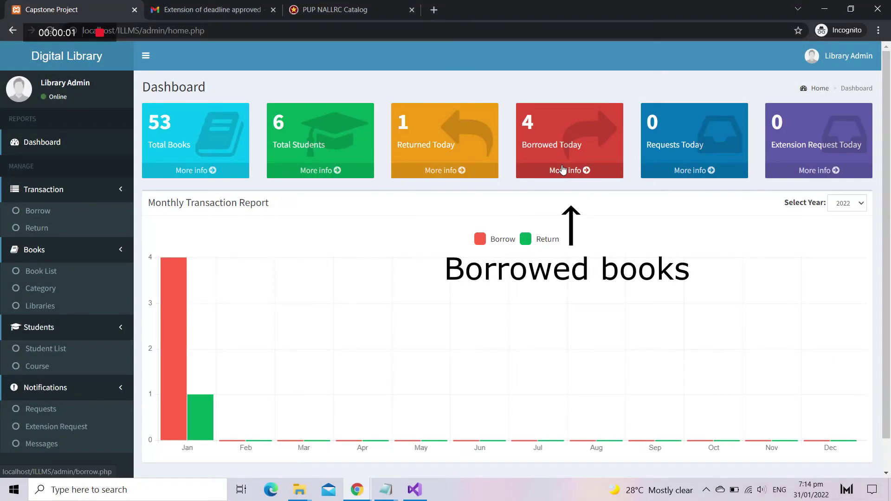
# Step: Filter the borrowed books records by MAIN LIBRARY, then by SAN JUAN BRANCH
pyautogui.click(563, 170)
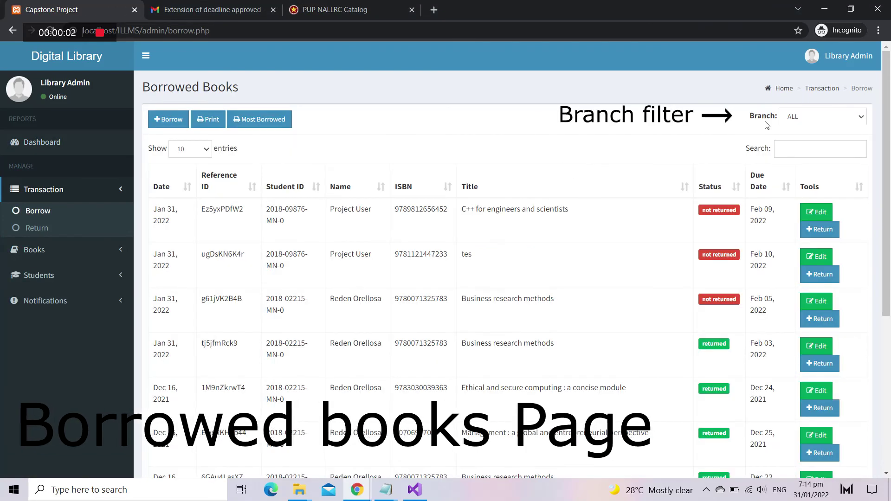
pyautogui.click(812, 117)
pyautogui.click(808, 177)
pyautogui.scroll(-1, 712, 252)
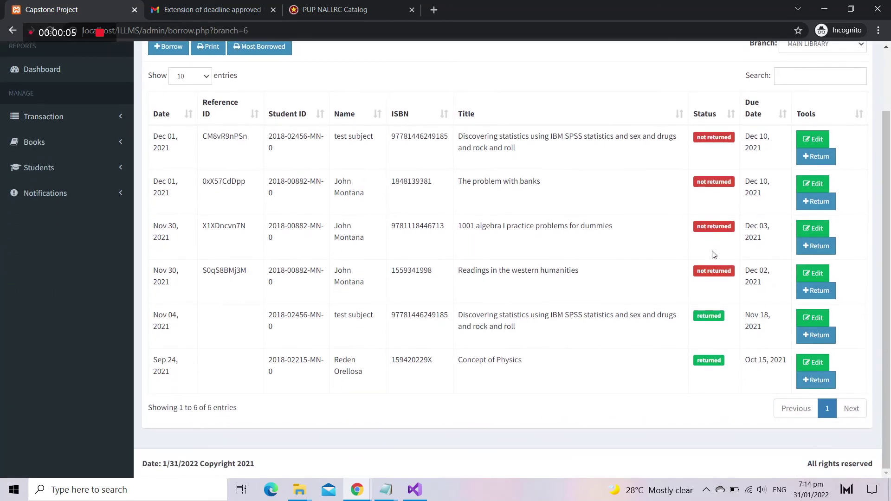
pyautogui.scroll(1, 798, 89)
pyautogui.click(824, 124)
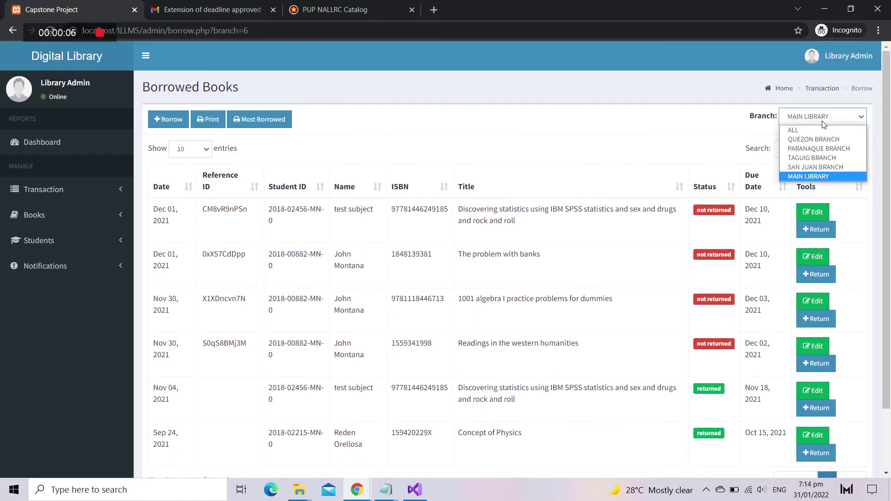
pyautogui.click(808, 167)
pyautogui.scroll(-2, 722, 250)
pyautogui.scroll(-3, 722, 250)
pyautogui.scroll(5, 719, 247)
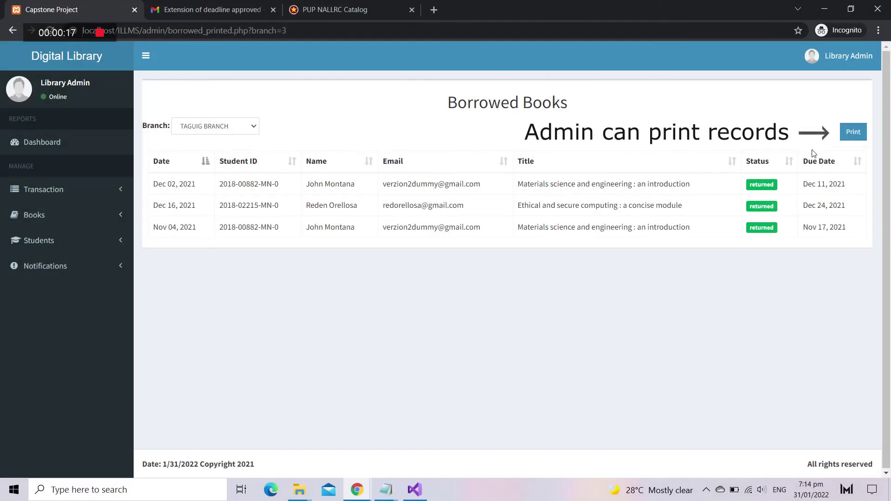
# Step: Preview the borrowed report and the QUEZON BRANCH most-borrowed report, ending on the full borrowed list
pyautogui.click(853, 131)
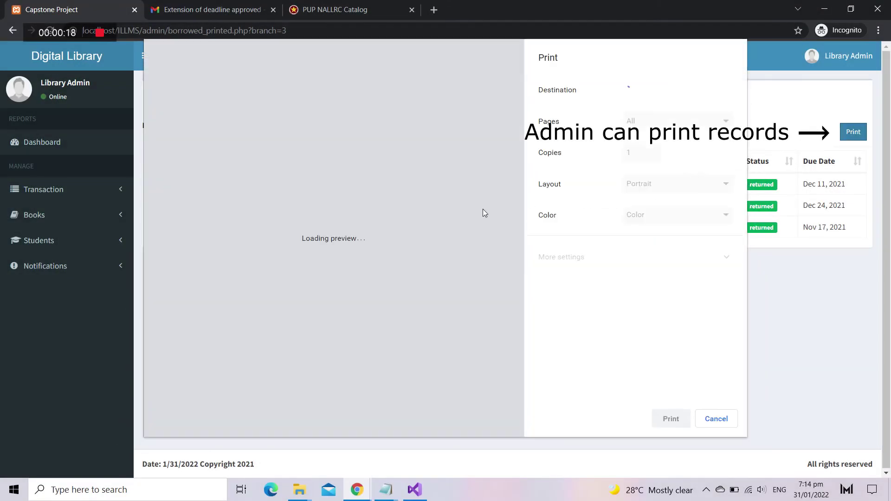
pyautogui.press('Escape')
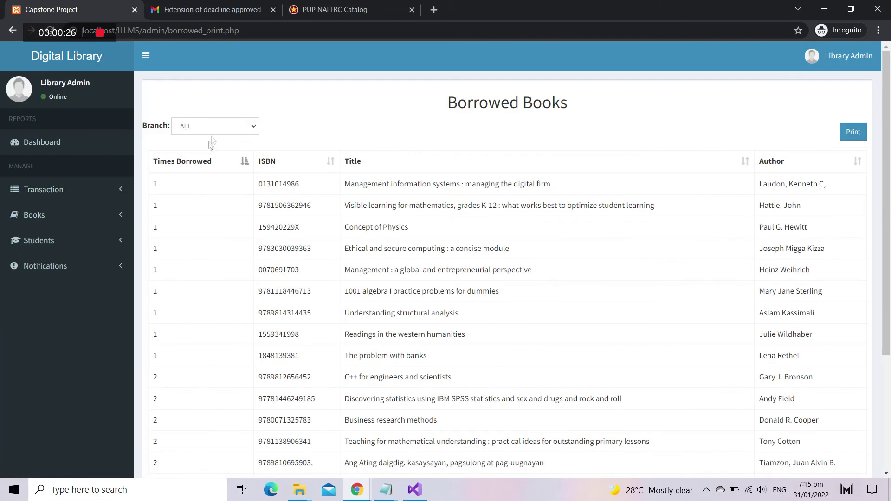
pyautogui.click(215, 127)
pyautogui.click(212, 149)
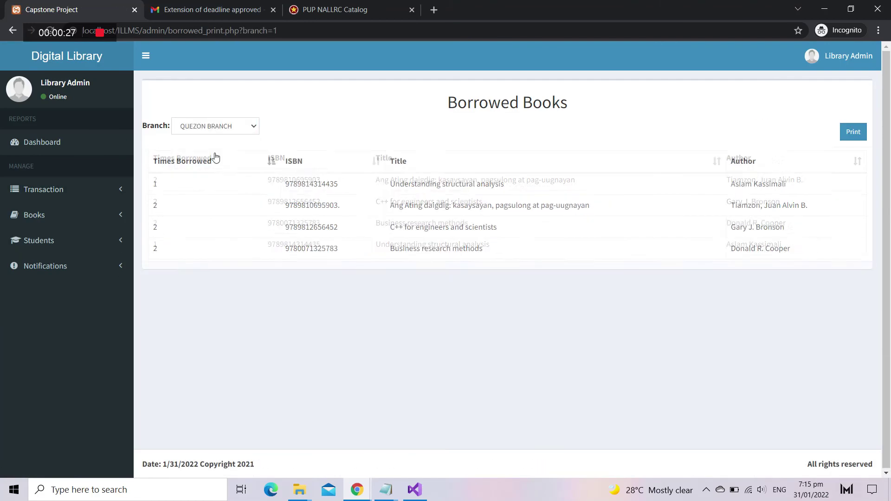
pyautogui.click(271, 161)
pyautogui.click(863, 135)
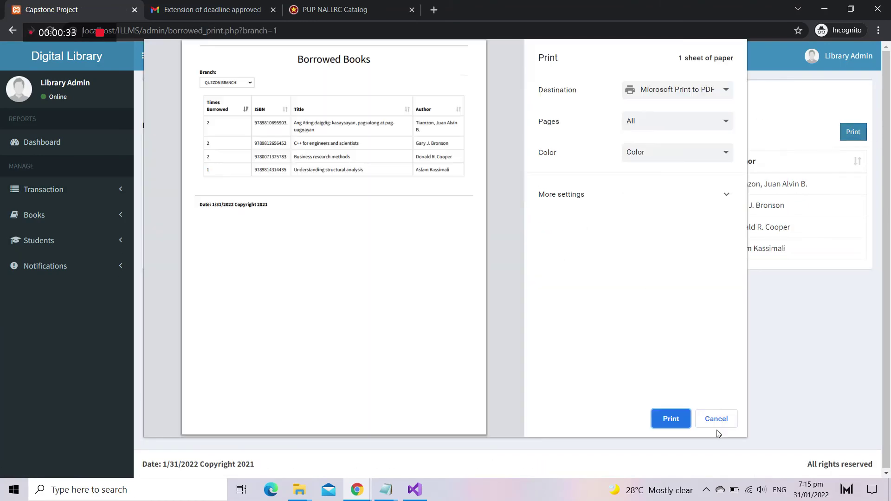
pyautogui.click(716, 419)
pyautogui.click(43, 189)
pyautogui.click(52, 210)
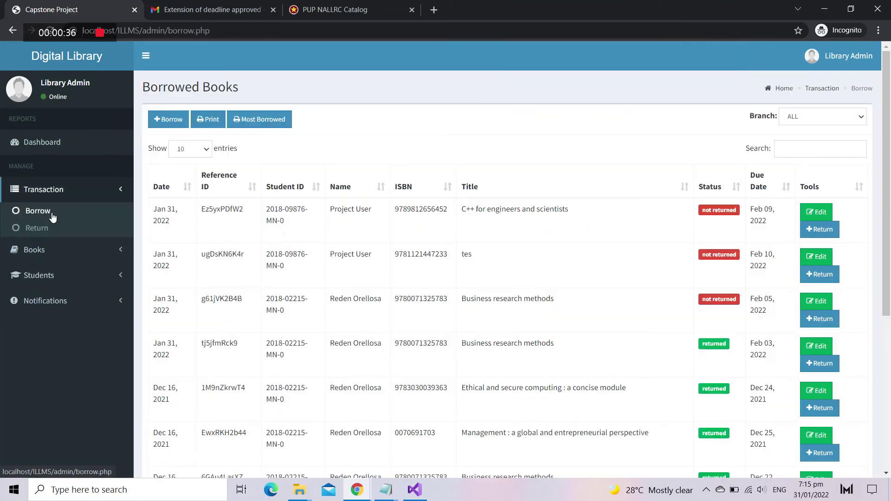
# Step: Change the Business research methods loan's due date to February 7, 2022
pyautogui.click(817, 301)
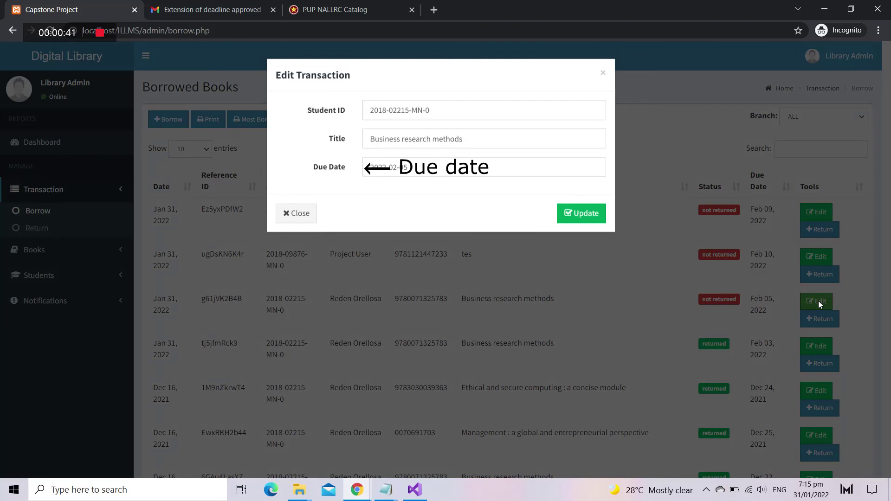
pyautogui.click(438, 168)
pyautogui.click(470, 194)
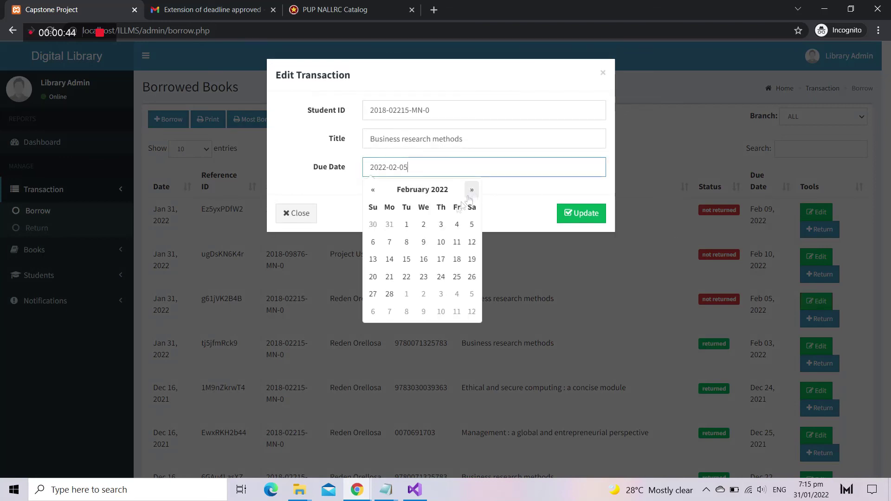
pyautogui.click(385, 245)
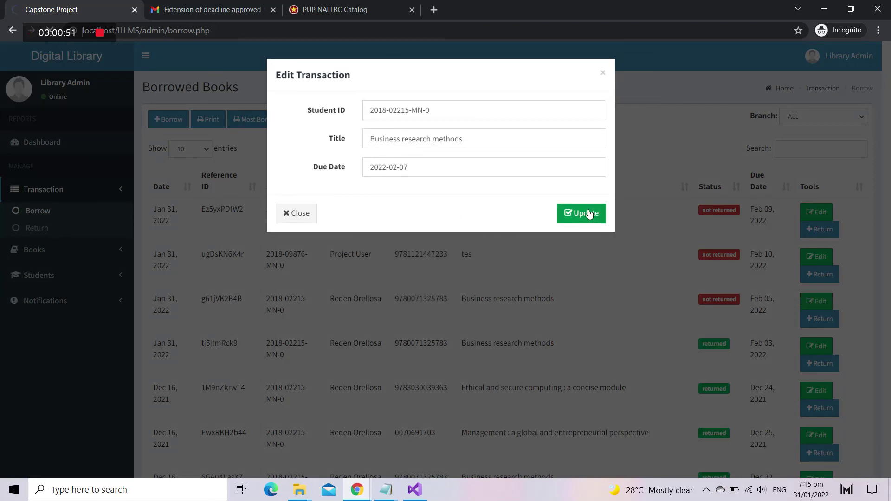
pyautogui.click(587, 214)
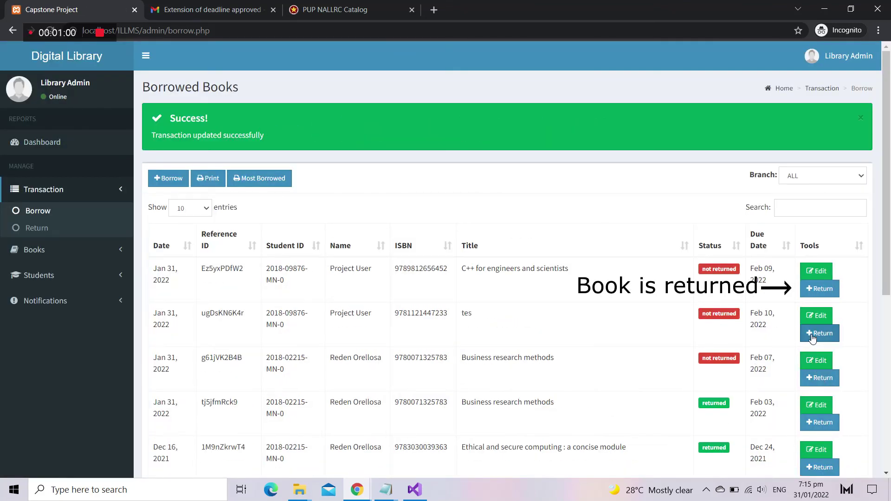
# Step: Return the C++ for engineers and scientists book and sign out of the admin panel
pyautogui.click(816, 291)
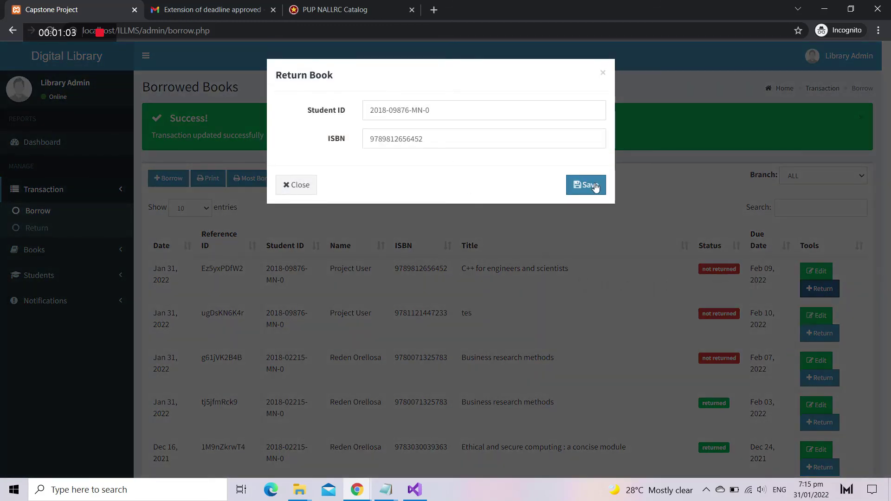
pyautogui.click(595, 187)
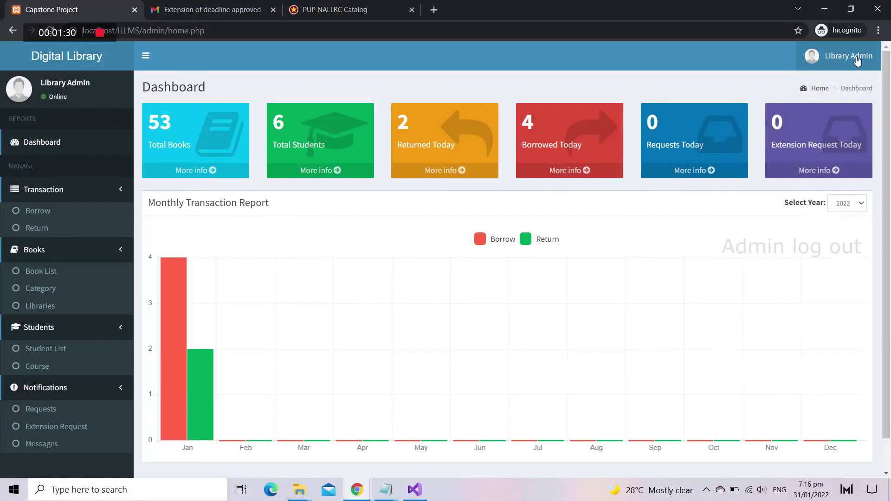
pyautogui.click(849, 55)
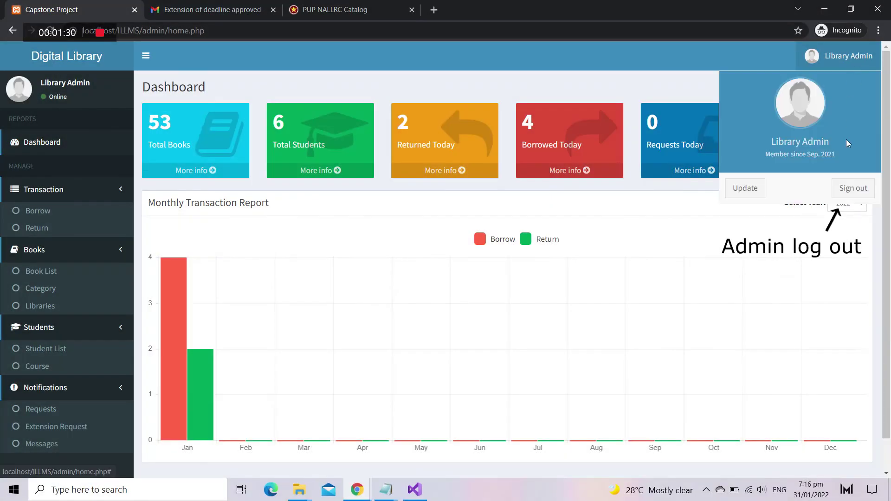
pyautogui.click(850, 190)
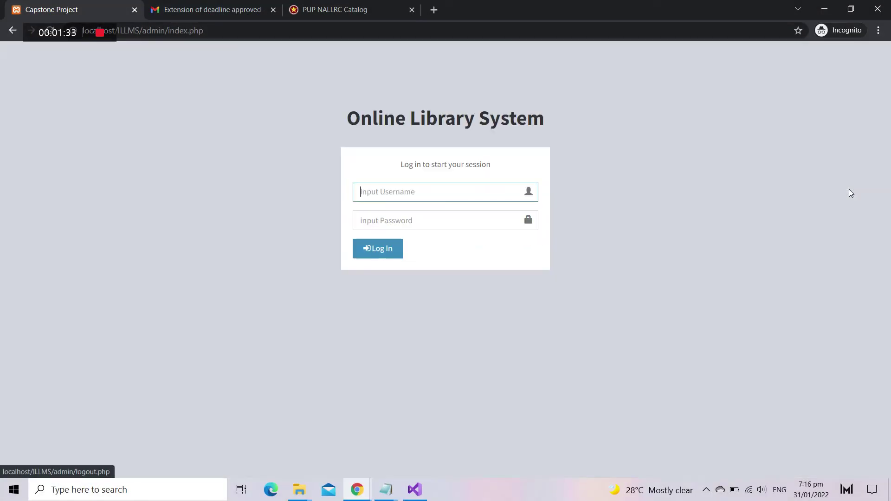